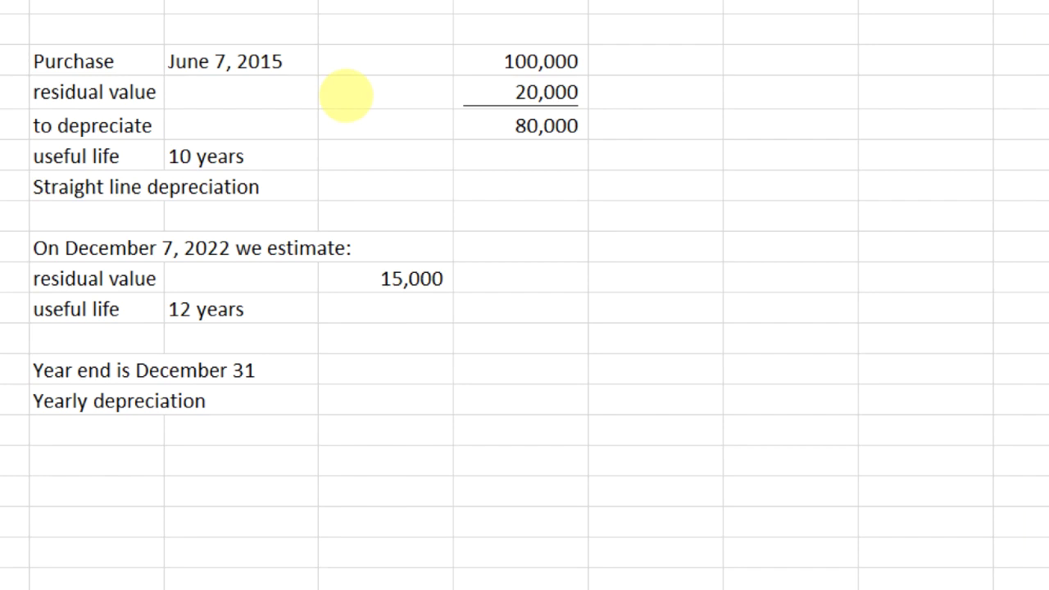
- Review the asset's purchase row, residual value, amount to depreciate and purchase date
{"action": "left_click_drag", "start_coordinate": [94, 59], "coordinate": [456, 65]}
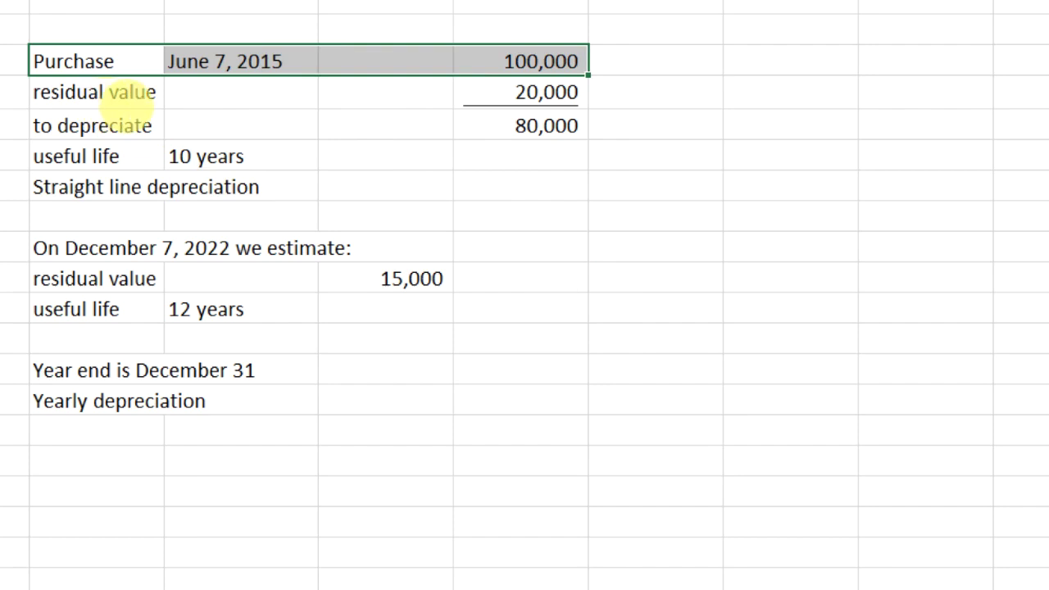
{"action": "left_click", "coordinate": [528, 92]}
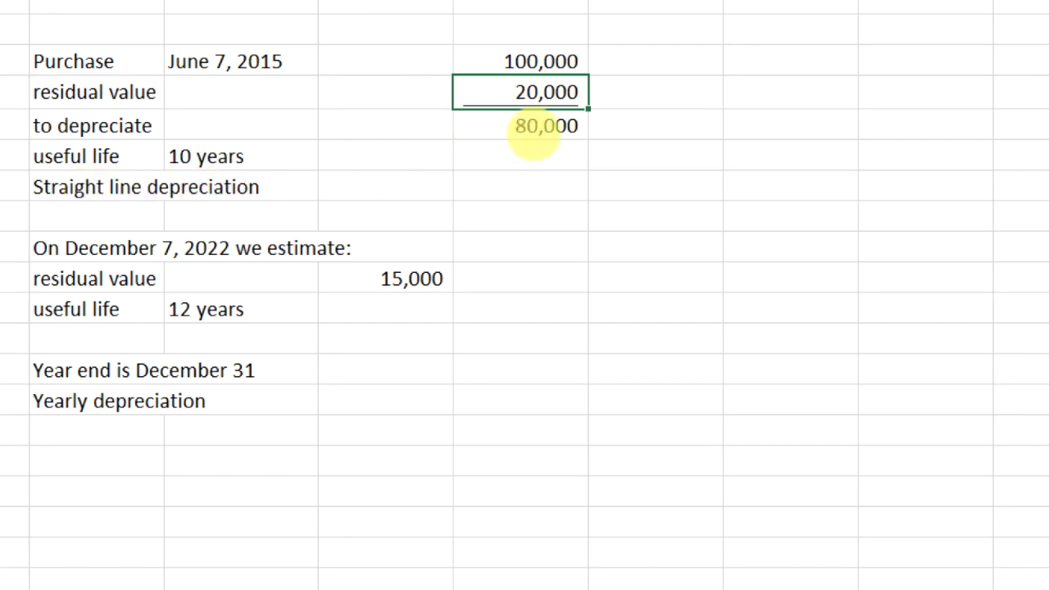
{"action": "left_click", "coordinate": [533, 129]}
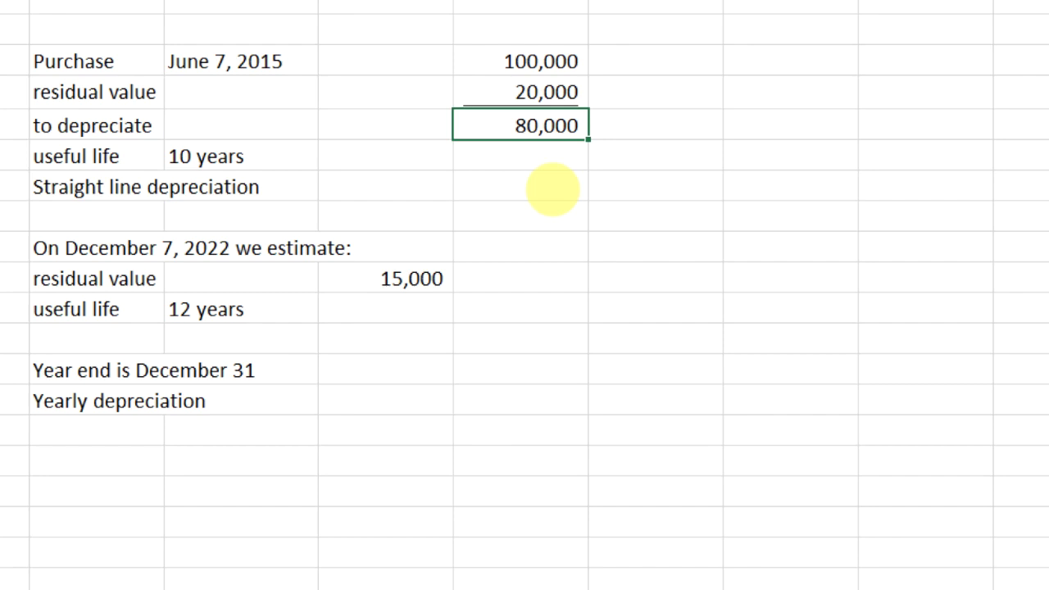
{"action": "left_click", "coordinate": [231, 60]}
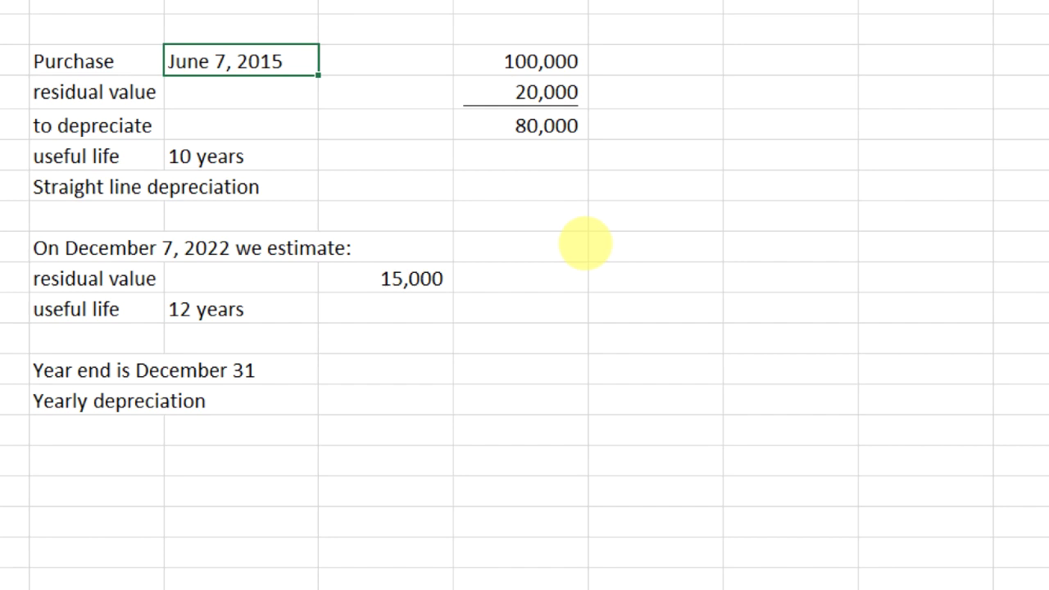
- Enter the first-year depreciation period in F8:H8 as the text June 1, the text Dec 31, and 7 months
{"action": "left_click", "coordinate": [653, 227]}
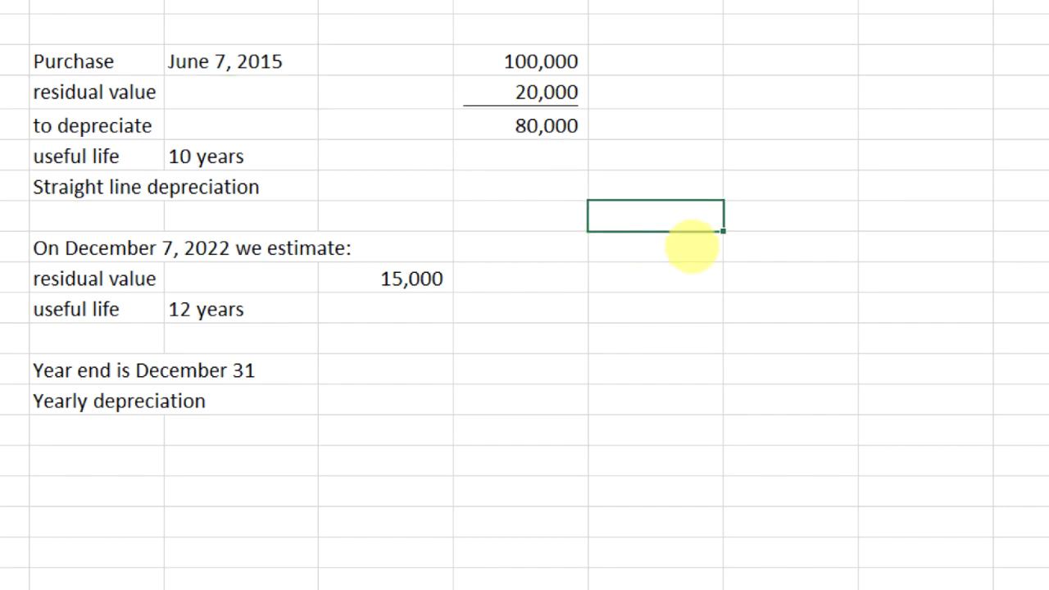
{"action": "type", "text": "June 1"}
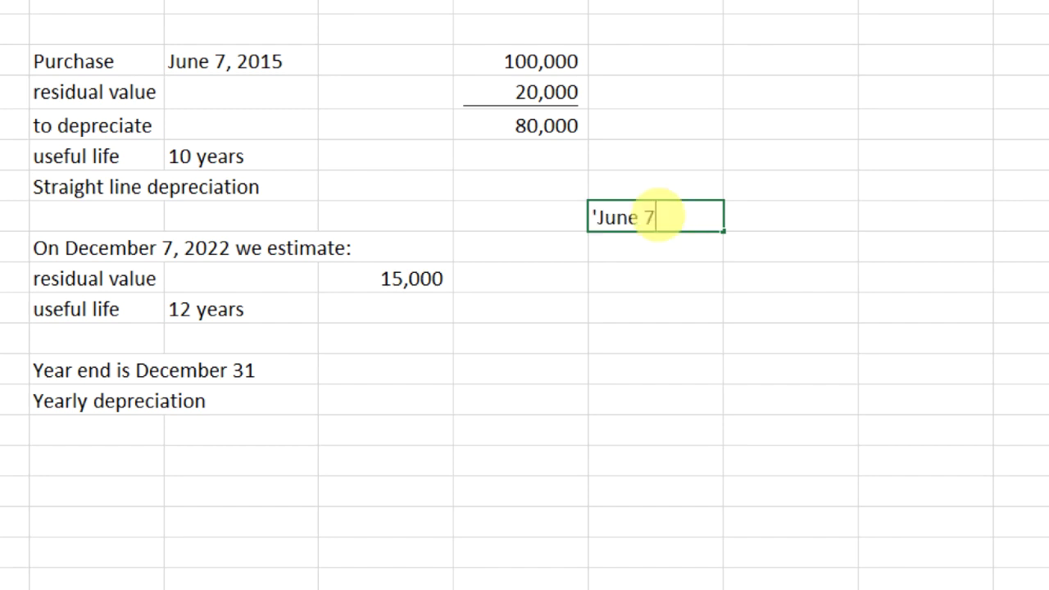
{"action": "key", "text": "BackSpace"}
{"action": "type", "text": "1"}
{"action": "key", "text": "Tab"}
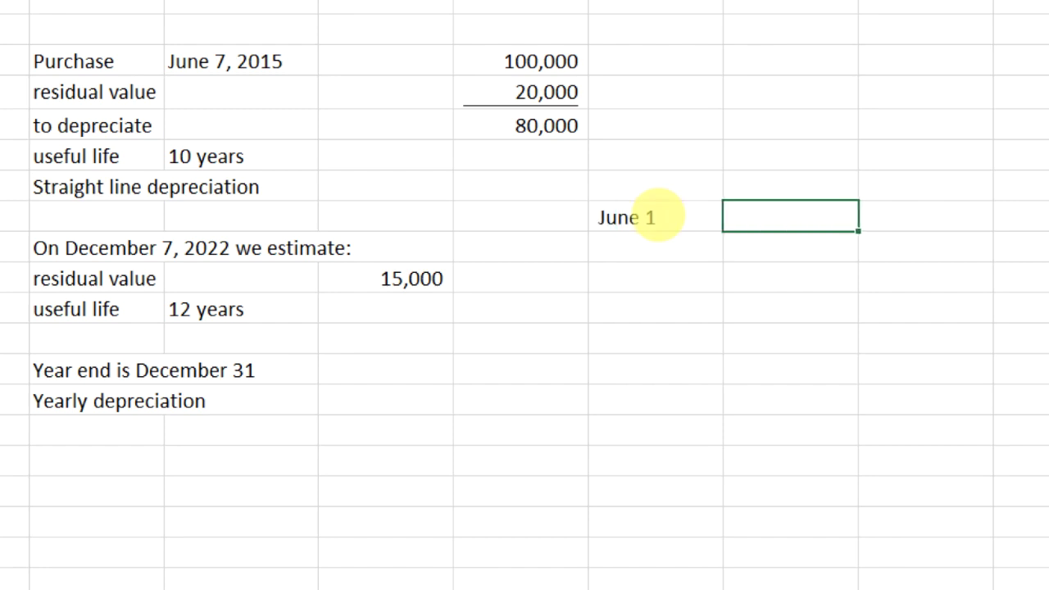
{"action": "type", "text": "'Dec 31"}
{"action": "key", "text": "Tab"}
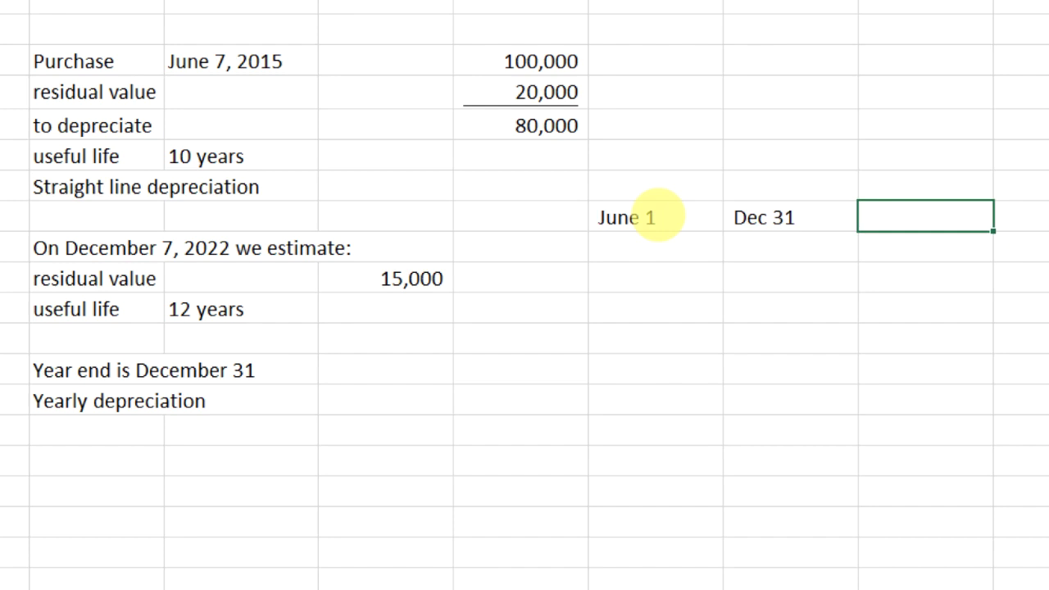
{"action": "type", "text": "7"}
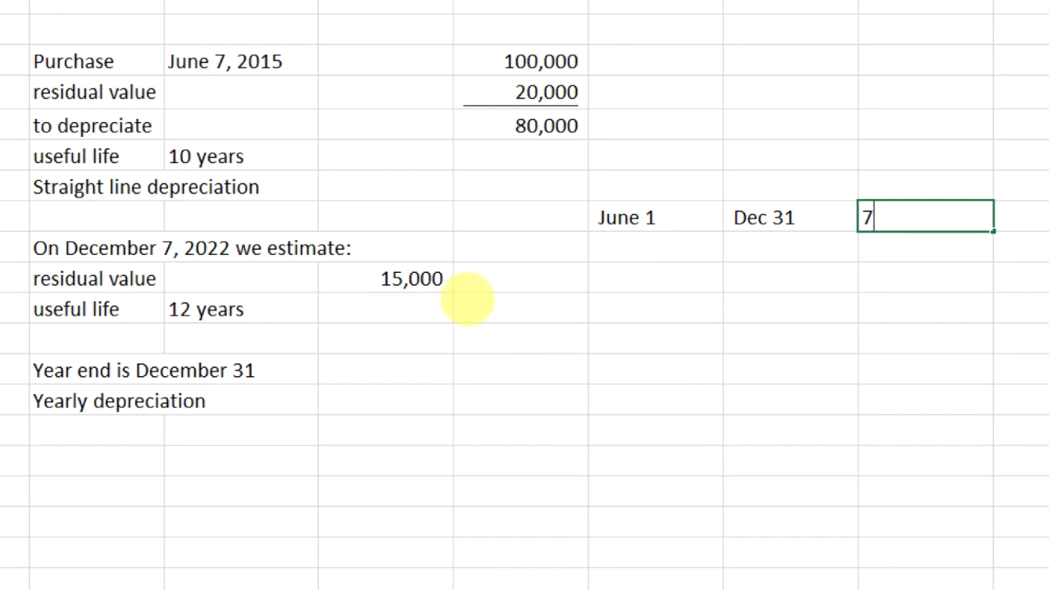
- Bring the original useful life from C6 into E6 with a cell reference
{"action": "left_click", "coordinate": [519, 160]}
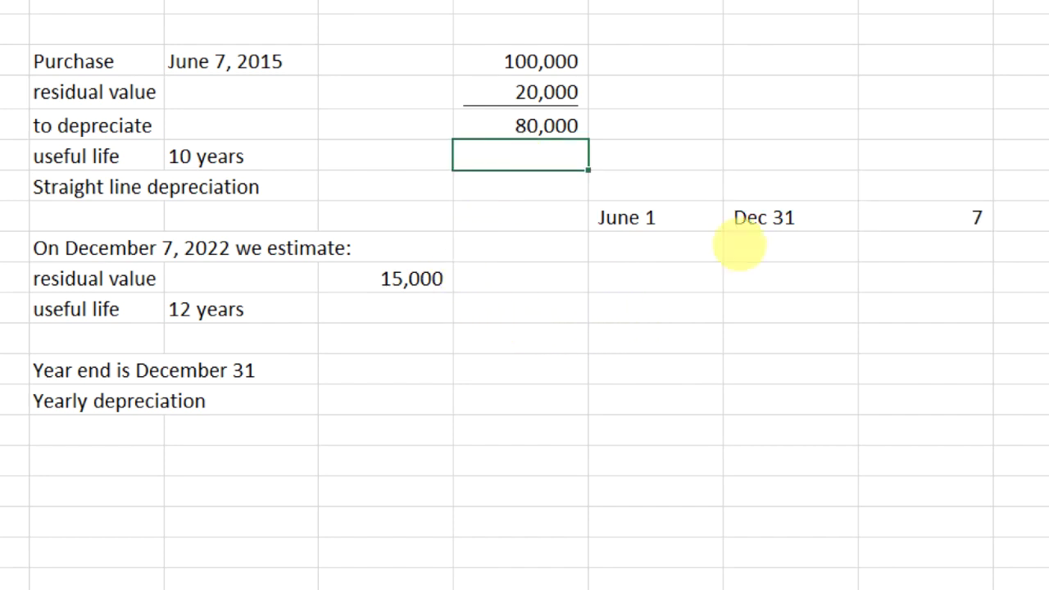
{"action": "type", "text": "+"}
{"action": "key", "text": "Left"}
{"action": "key", "text": "Left"}
{"action": "key", "text": "Return"}
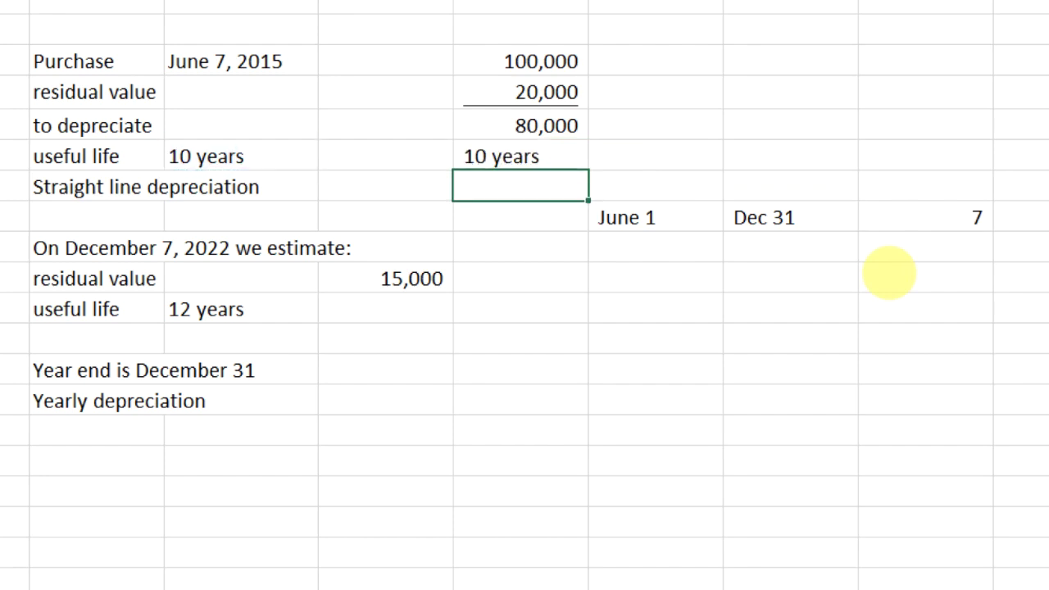
- Calculate the straight line depreciation in E7 by dividing the amount to depreciate in E5 by the useful life in E6
{"action": "type", "text": "+"}
{"action": "key", "text": "Up"}
{"action": "key", "text": "Up"}
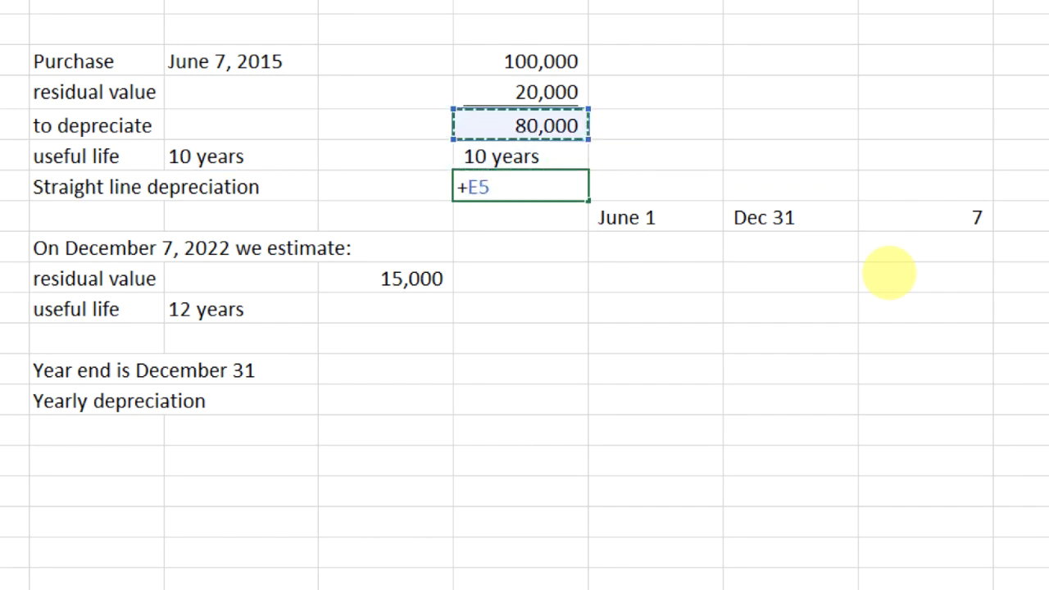
{"action": "type", "text": "/"}
{"action": "key", "text": "Up"}
{"action": "key", "text": "Return"}
- Format the straight line depreciation amount in E7 with a thousands separator and no decimals
{"action": "left_click", "coordinate": [519, 188]}
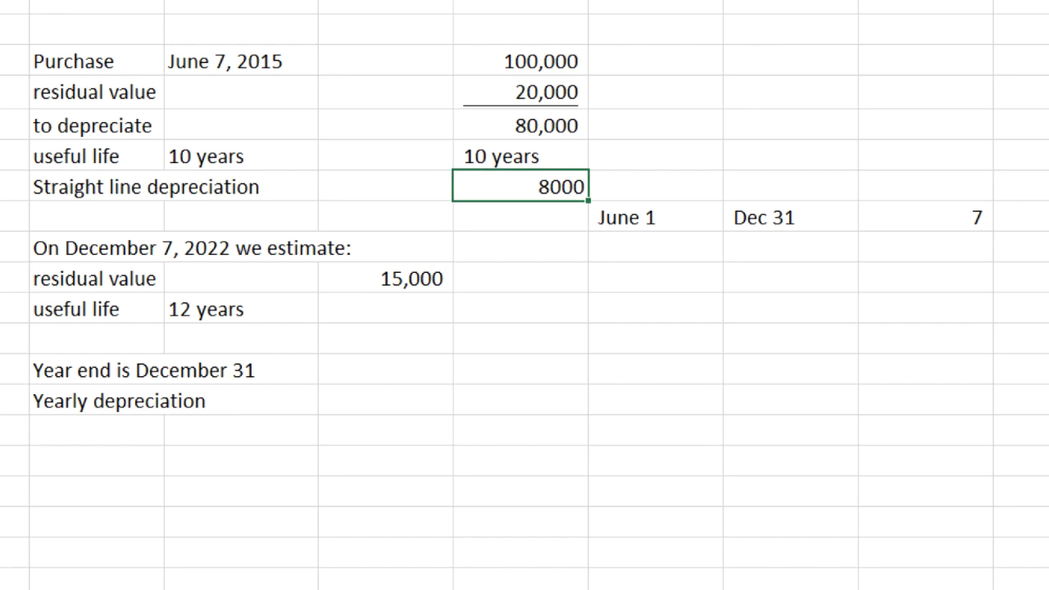
{"action": "key", "text": "alt+h"}
{"action": "key", "text": "k"}
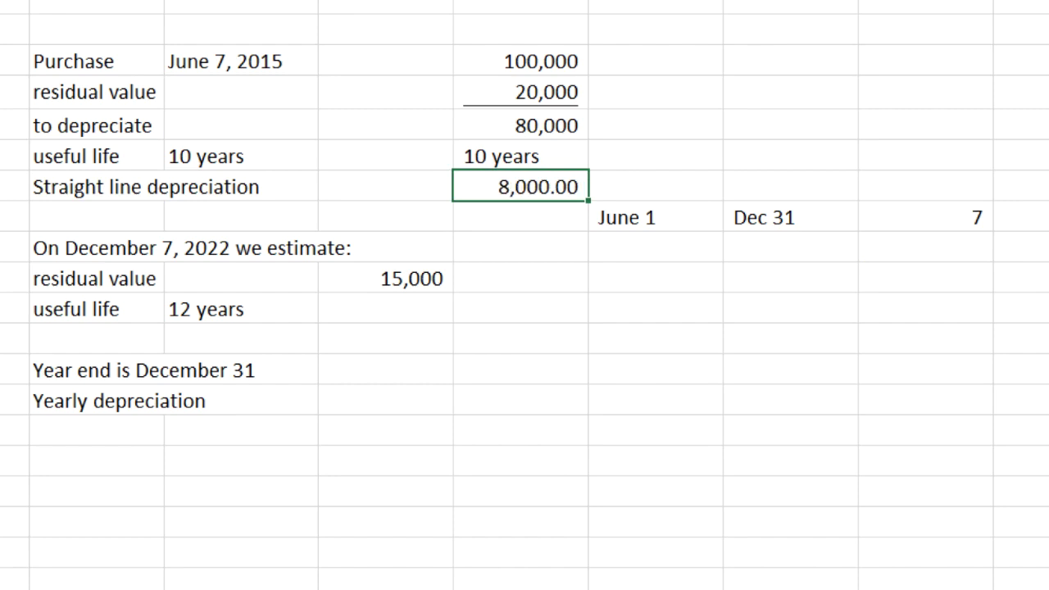
{"action": "key", "text": "alt+h"}
{"action": "key", "text": "9"}
{"action": "key", "text": "alt+h"}
{"action": "key", "text": "9"}
{"action": "left_click", "coordinate": [566, 375]}
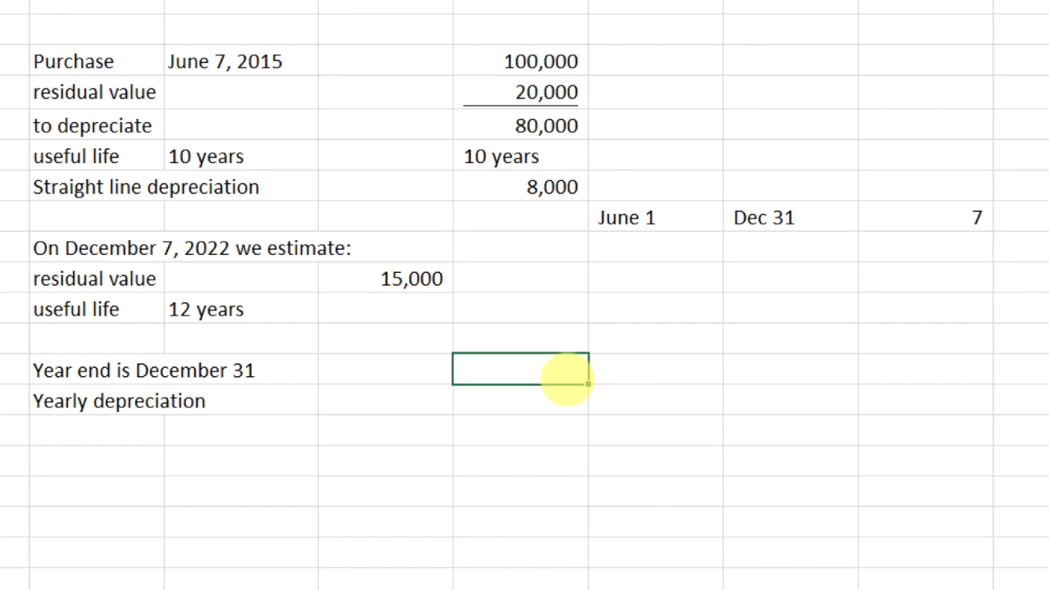
- Review the yearly depreciation amount, the December 7, 2022 estimates for residual value and useful life, and the Dec. 31, 2021 note
{"action": "left_click", "coordinate": [531, 187]}
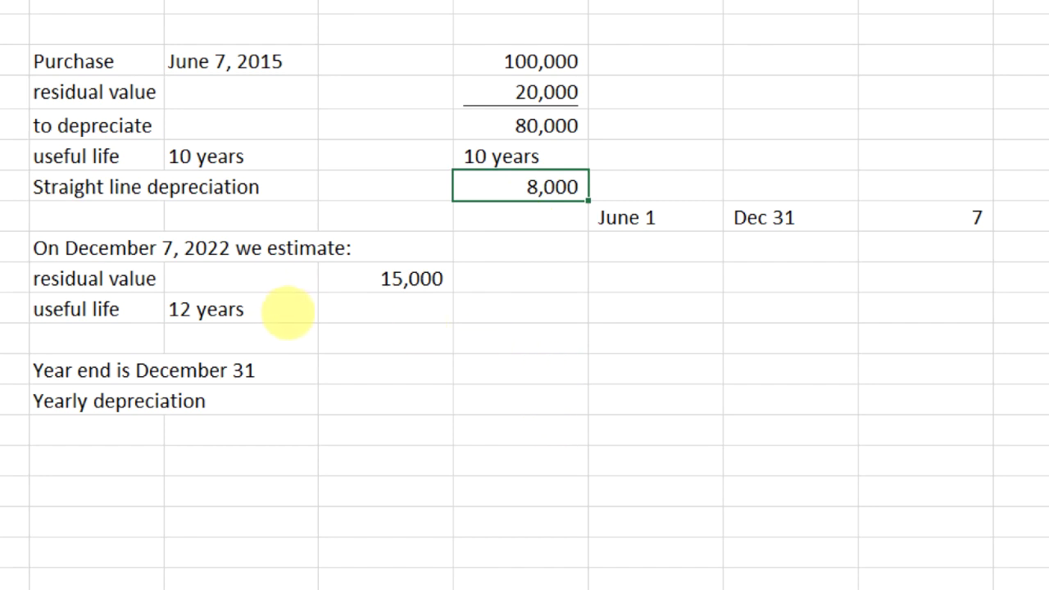
{"action": "left_click_drag", "start_coordinate": [90, 246], "coordinate": [357, 248]}
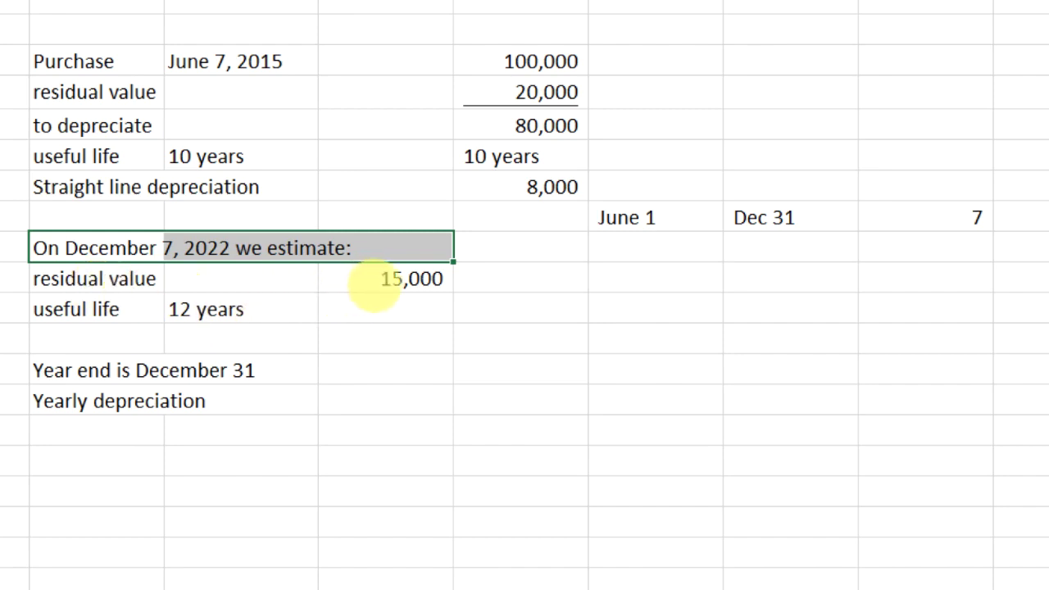
{"action": "left_click", "coordinate": [389, 283]}
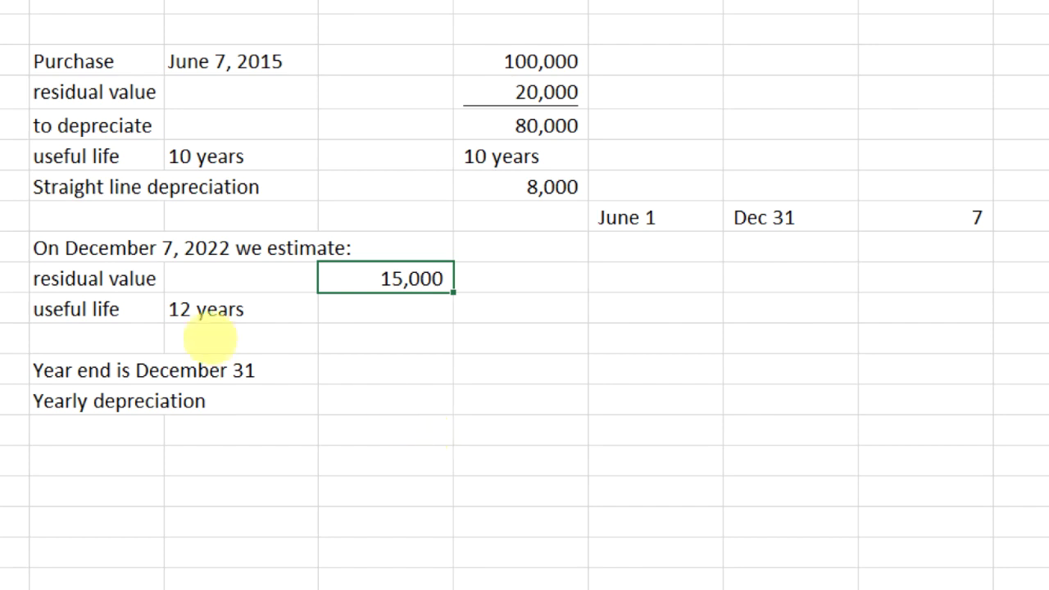
{"action": "left_click", "coordinate": [215, 309]}
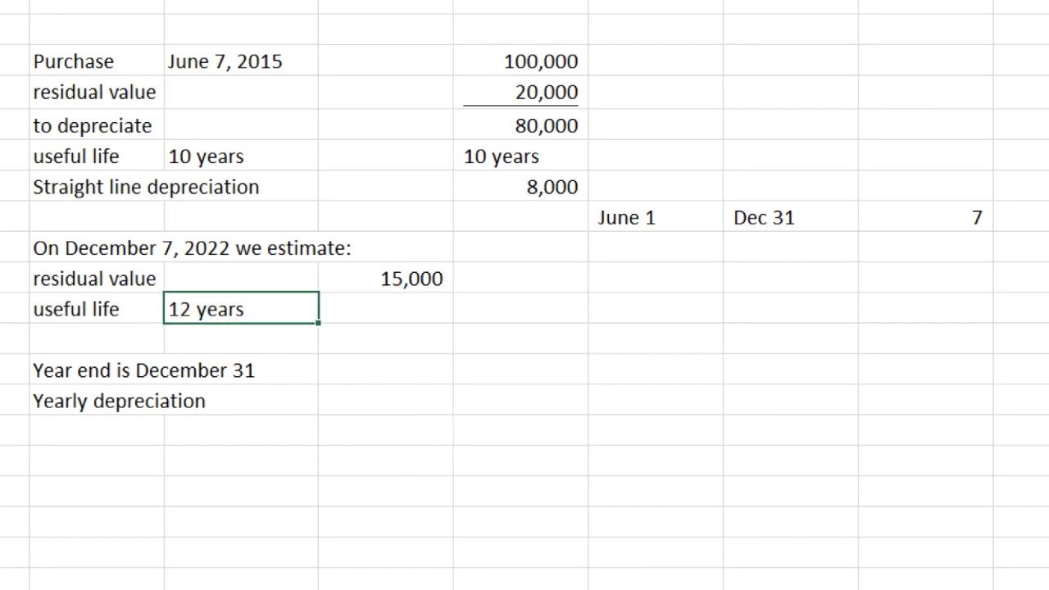
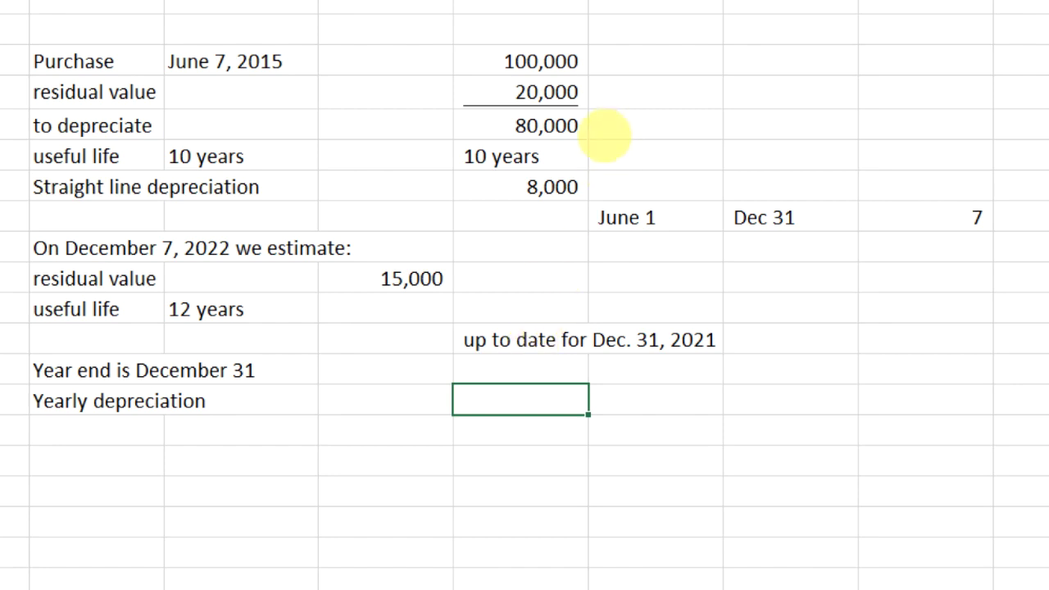
{"action": "left_click", "coordinate": [546, 190]}
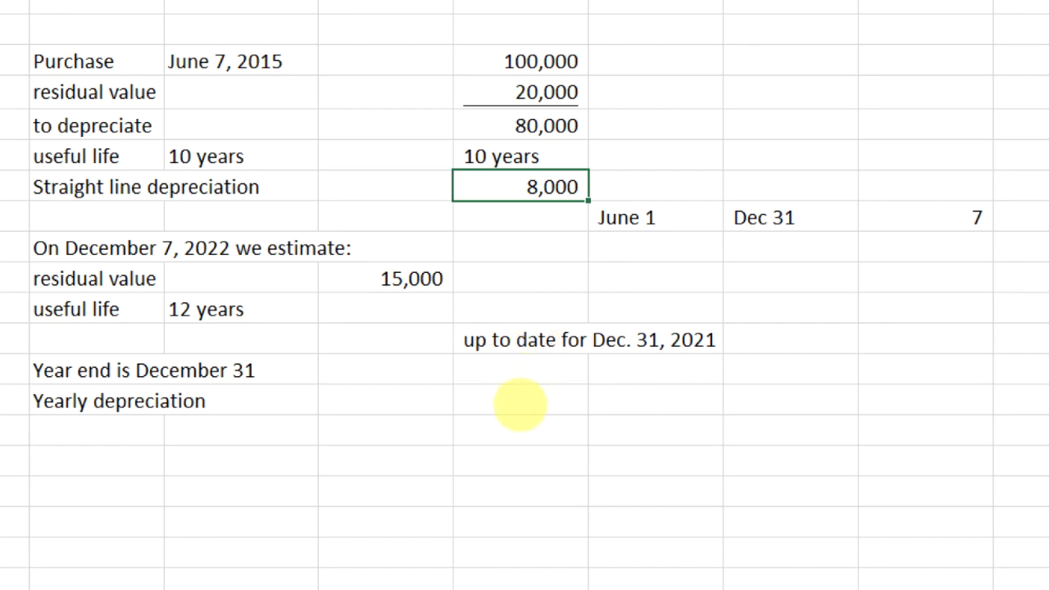
{"action": "left_click_drag", "start_coordinate": [498, 338], "coordinate": [677, 342]}
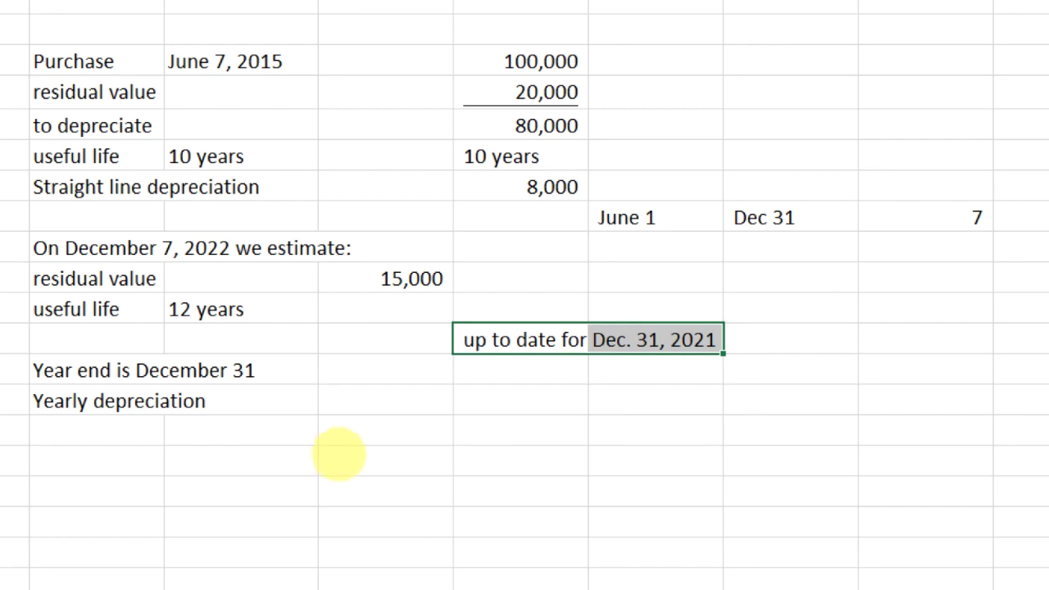
- Start the yearly depreciation schedule in row 16 with the annual amount 8000 in D16 and the year 2015 in C16
{"action": "left_click", "coordinate": [380, 456]}
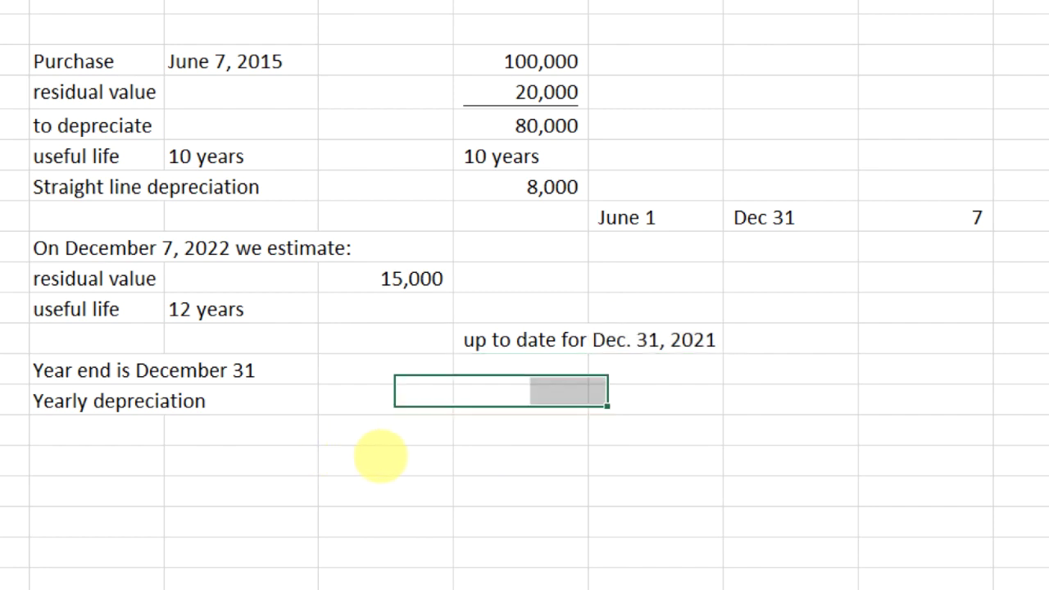
{"action": "type", "text": "8000"}
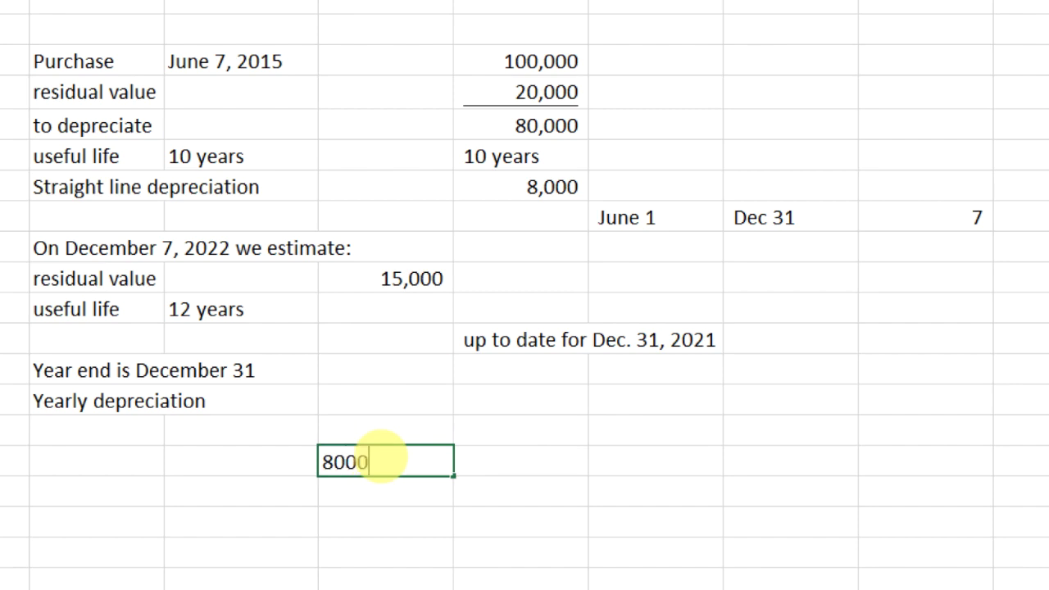
{"action": "key", "text": "Return"}
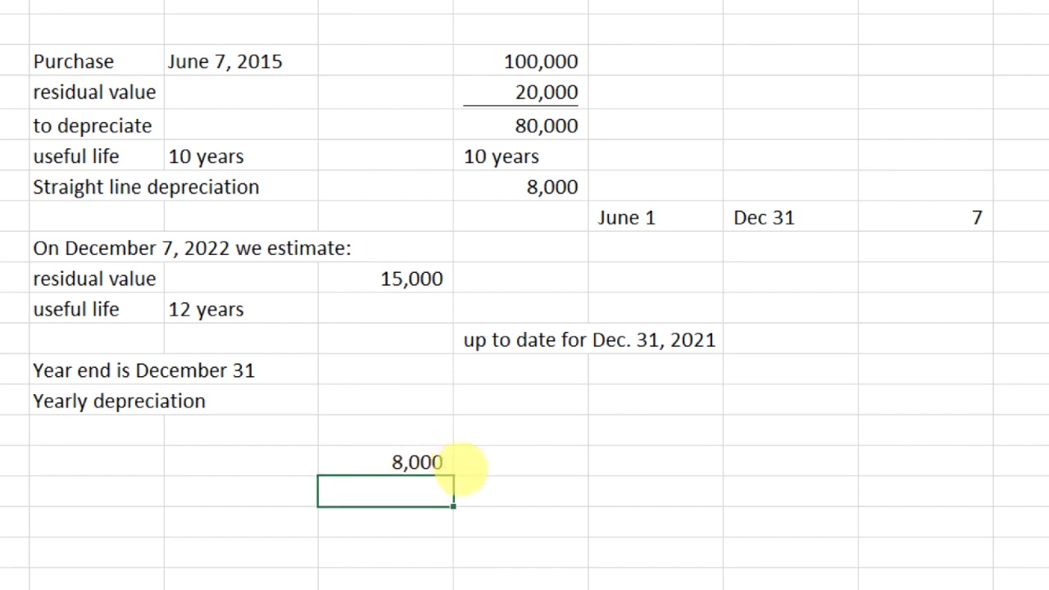
{"action": "left_click", "coordinate": [520, 459]}
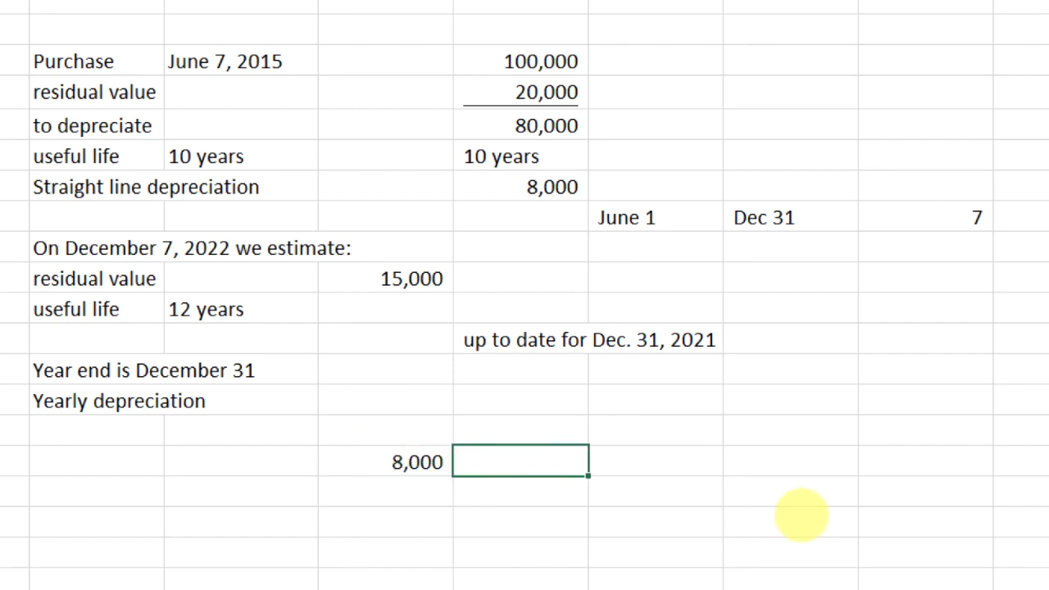
{"action": "key", "text": "Left"}
{"action": "key", "text": "Left"}
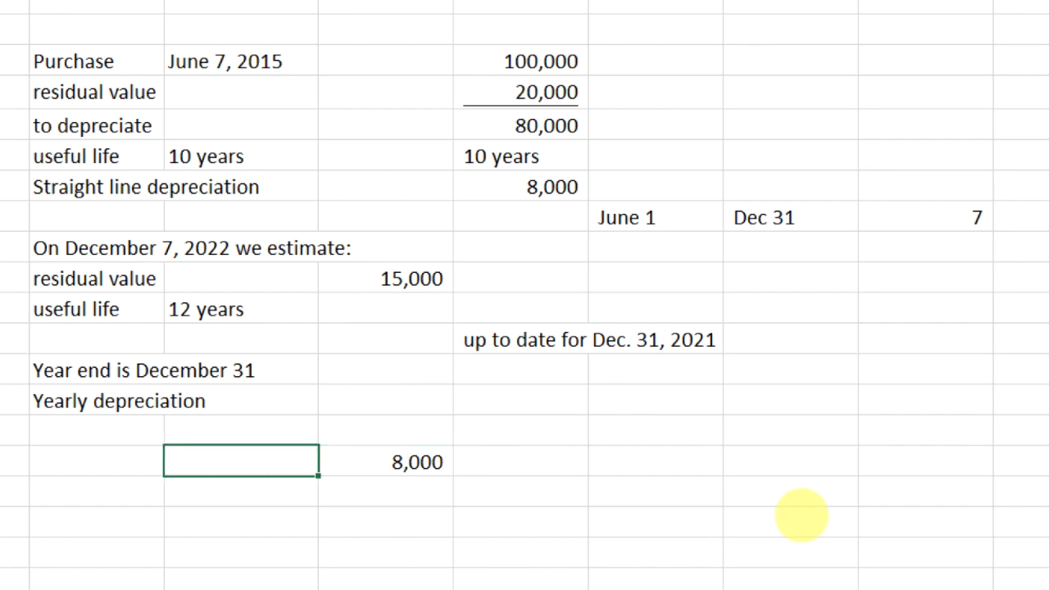
{"action": "type", "text": "2015"}
{"action": "key", "text": "ctrl+Return"}
{"action": "key", "text": "Down"}
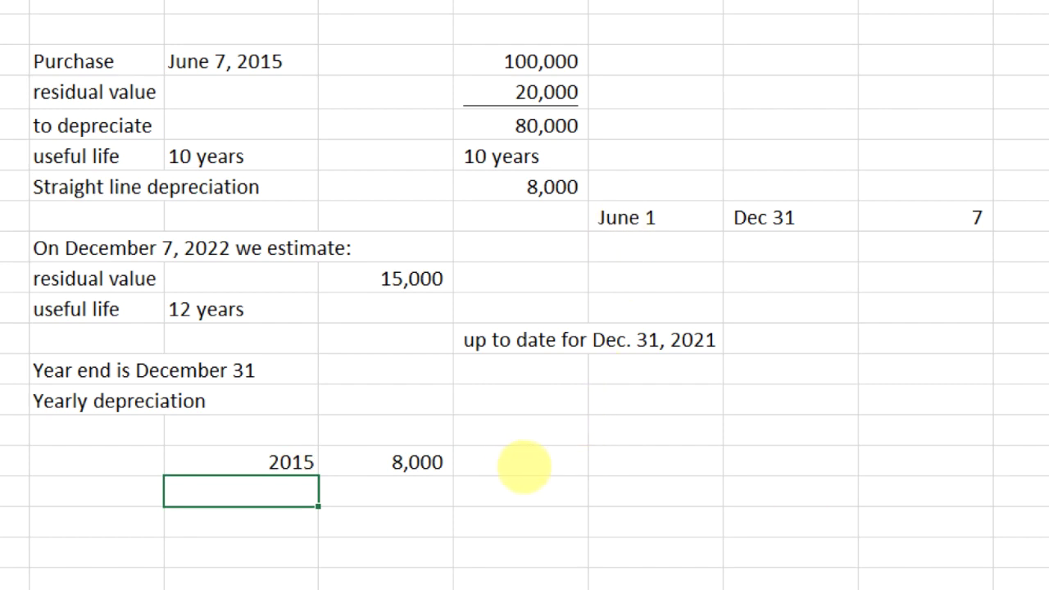
- Enter the 2015 month fraction beside the annual amount, with 7 in E16 and 12 in F16
{"action": "left_click", "coordinate": [537, 457]}
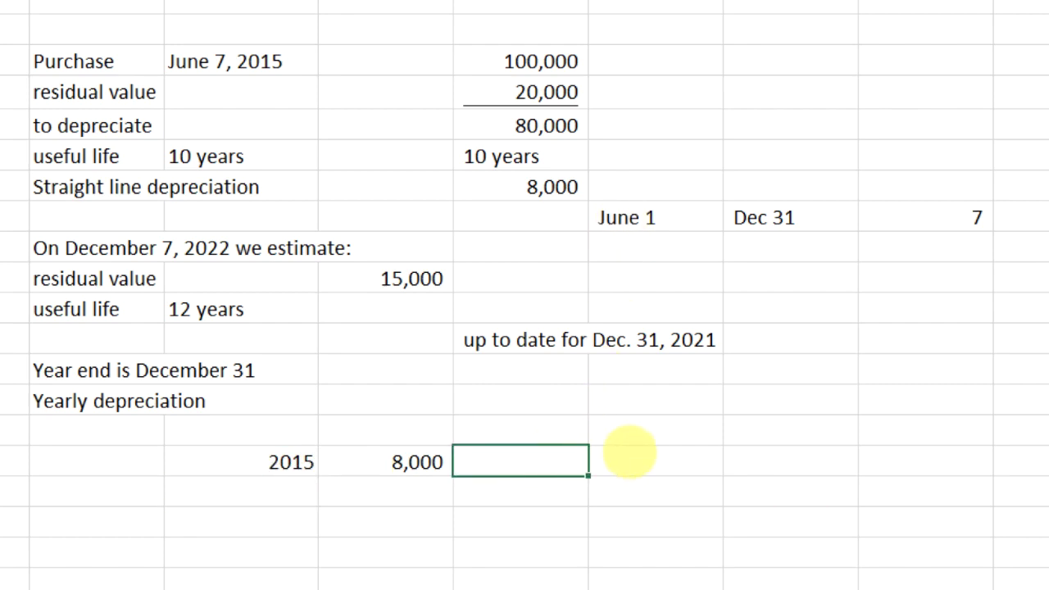
{"action": "type", "text": "7"}
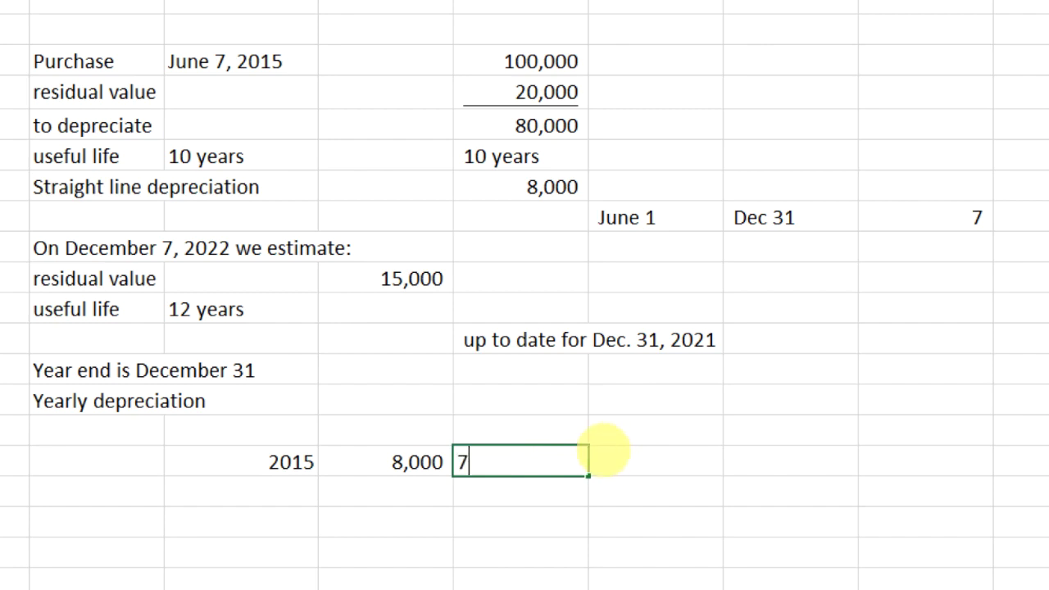
{"action": "key", "text": "Tab"}
{"action": "type", "text": "12"}
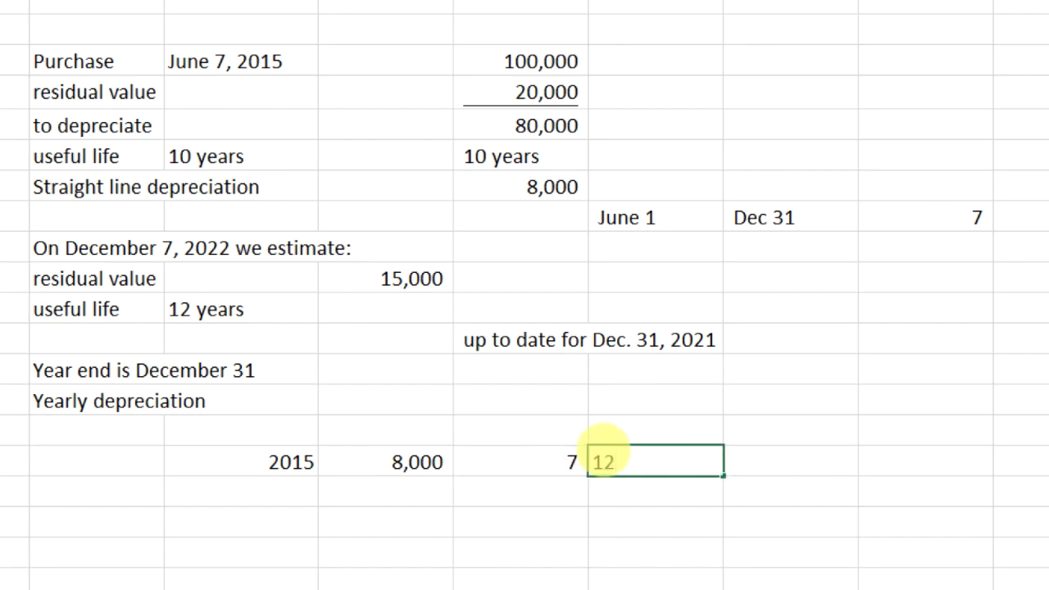
{"action": "key", "text": "Tab"}
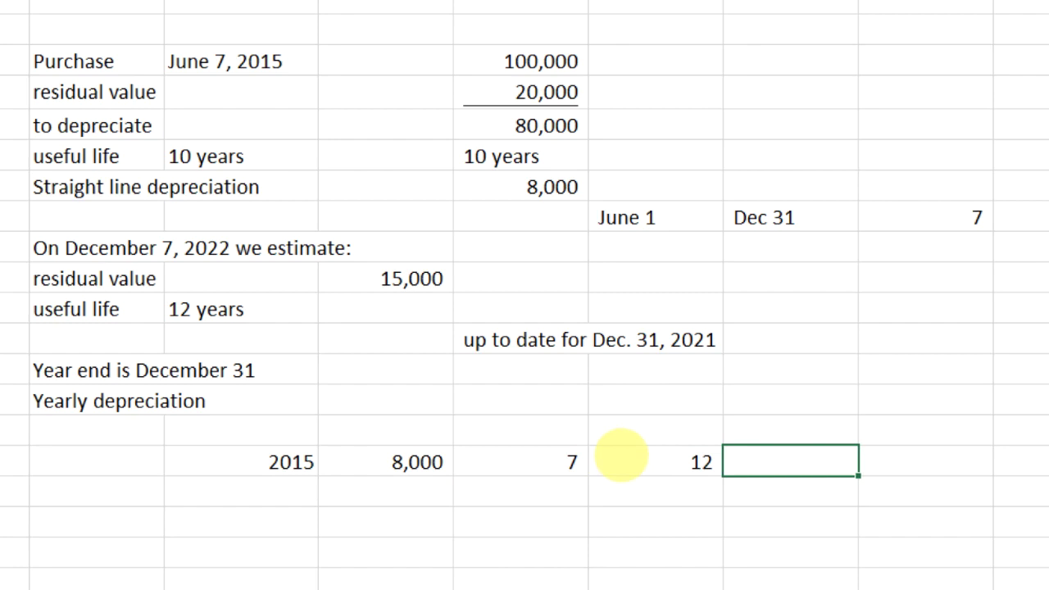
- Calculate the 2015 partial-year depreciation in G16 with the formula +D16*E16/F16
{"action": "type", "text": "+"}
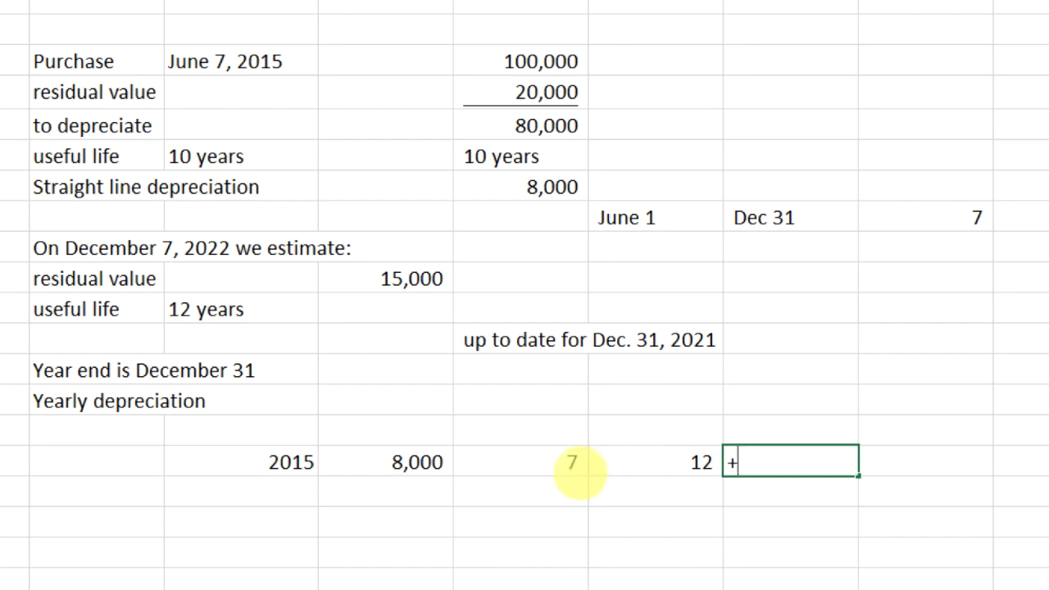
{"action": "left_click", "coordinate": [418, 462]}
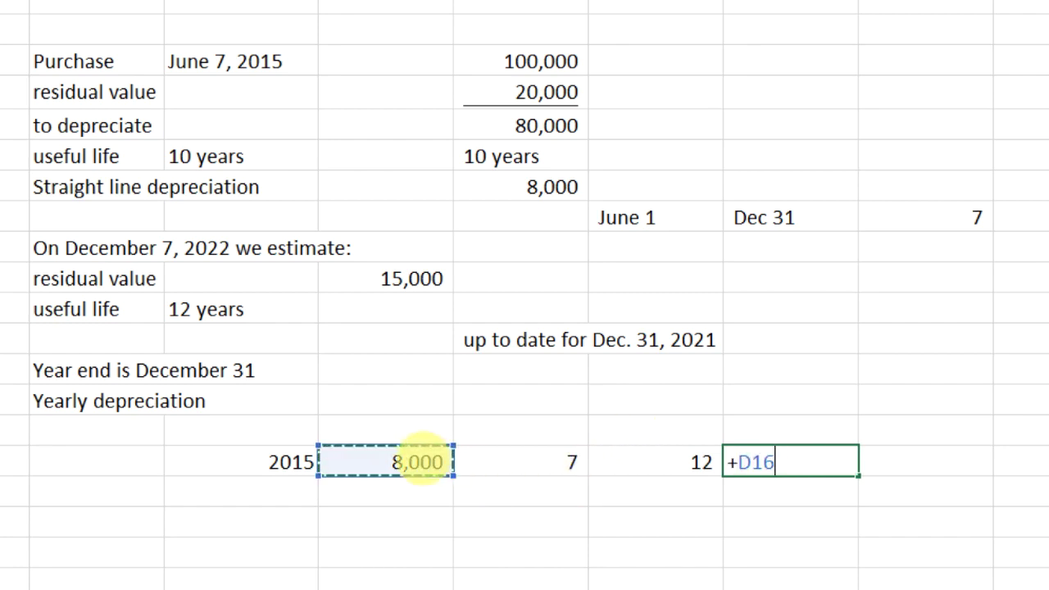
{"action": "type", "text": "*"}
{"action": "left_click", "coordinate": [518, 462]}
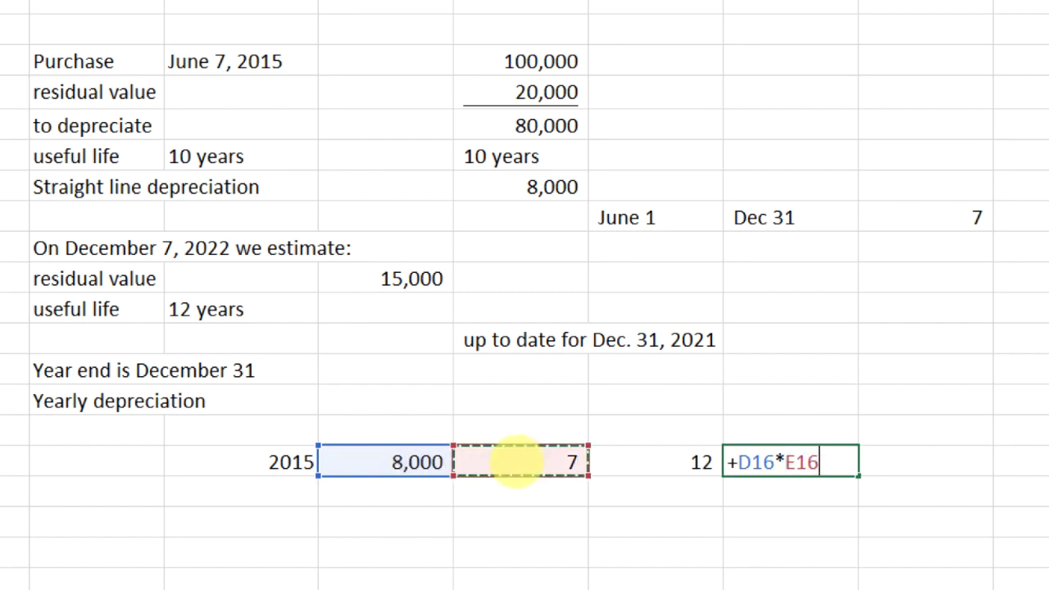
{"action": "type", "text": "/"}
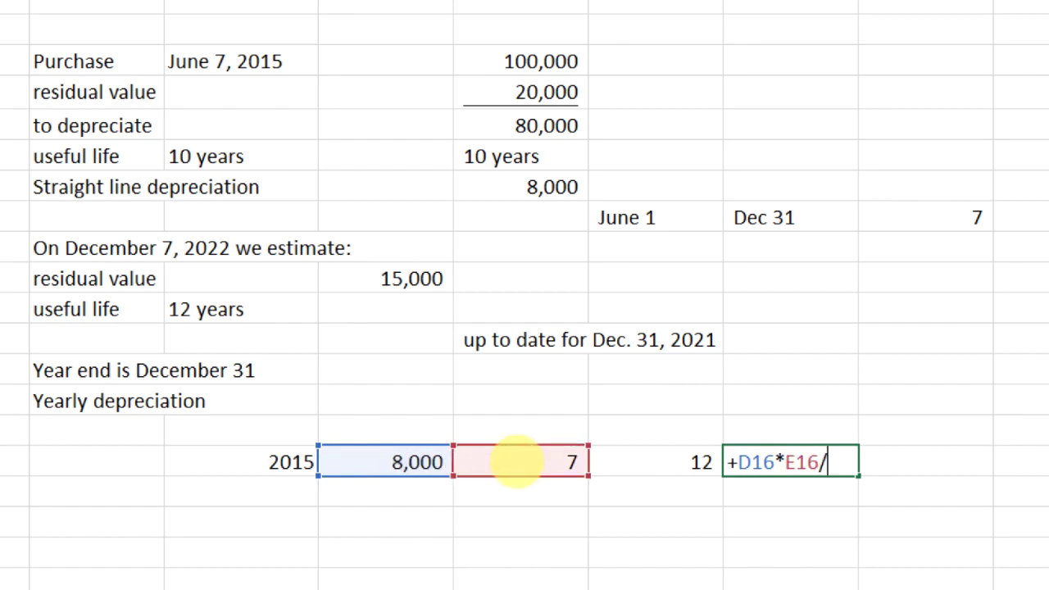
{"action": "left_click", "coordinate": [660, 462]}
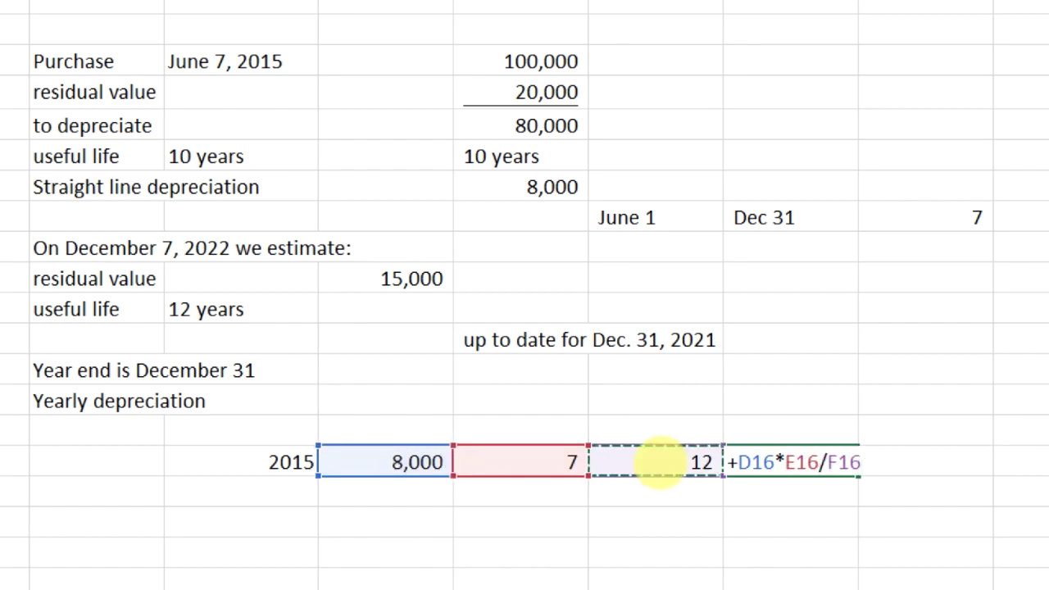
{"action": "key", "text": "Return"}
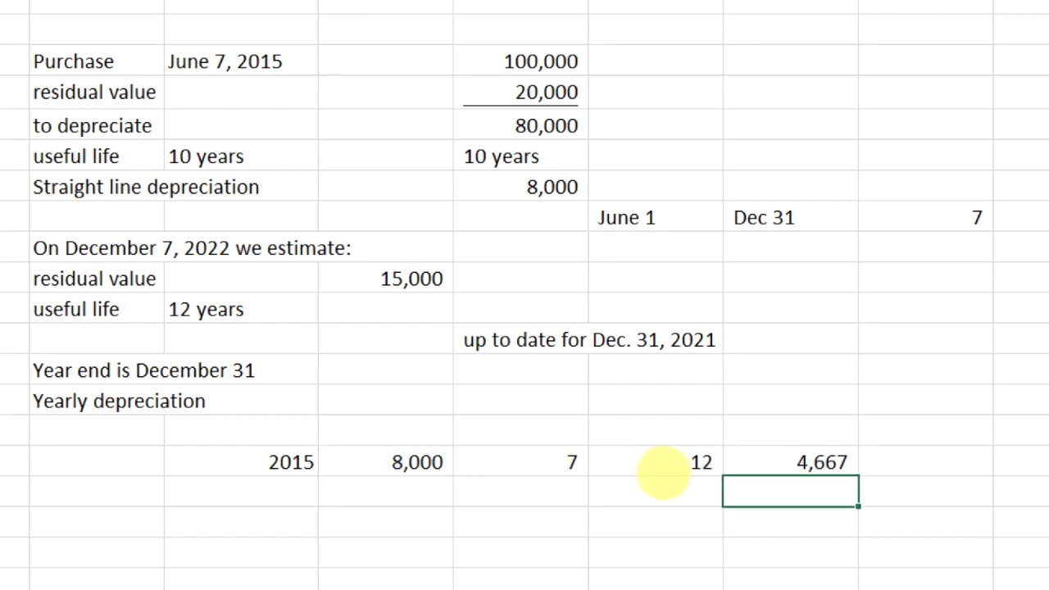
- Add the years 2016 to 2021 in C17:C22, entering 2016 in C17 and filling the formula +C17+1 down from C18
{"action": "left_click", "coordinate": [276, 497]}
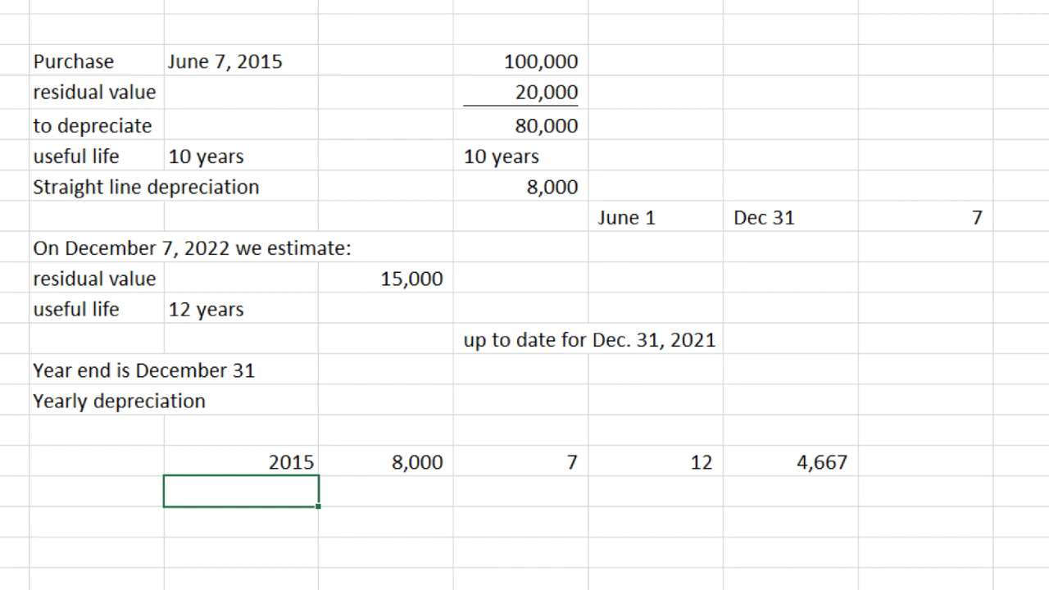
{"action": "type", "text": "2016"}
{"action": "key", "text": "Return"}
{"action": "type", "text": "+"}
{"action": "key", "text": "Up"}
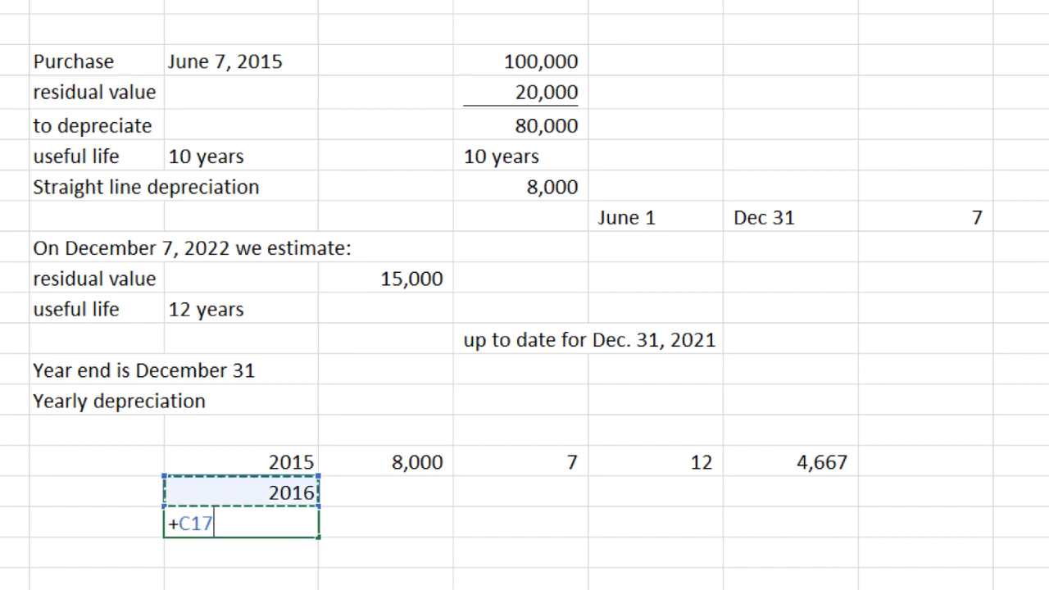
{"action": "type", "text": "+1"}
{"action": "key", "text": "Return"}
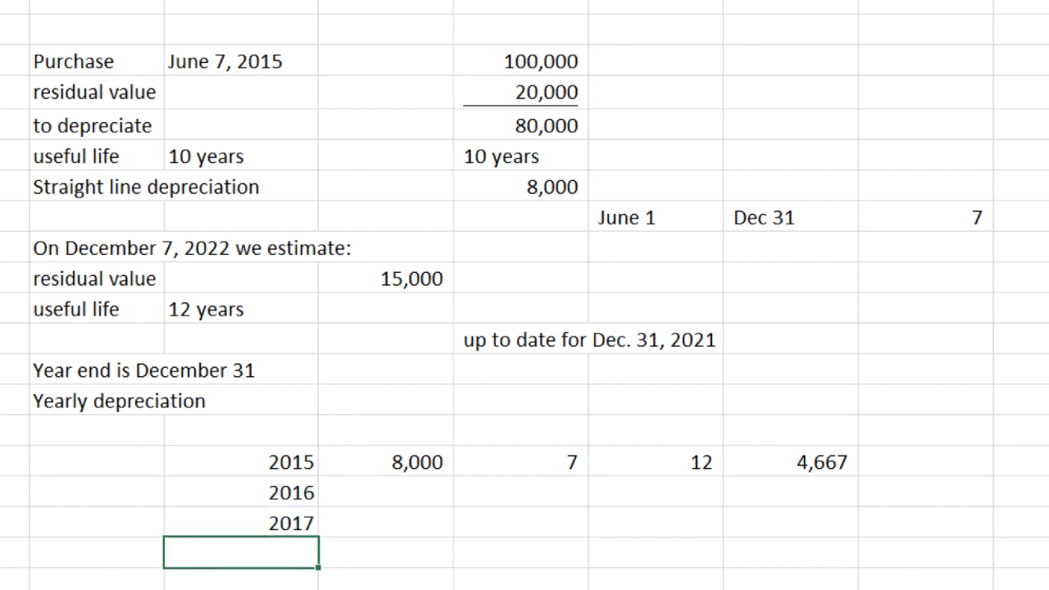
{"action": "scroll", "coordinate": [591, 541], "scroll_direction": "down", "scroll_amount": 1}
{"action": "left_click_drag", "start_coordinate": [318, 538], "coordinate": [328, 569]}
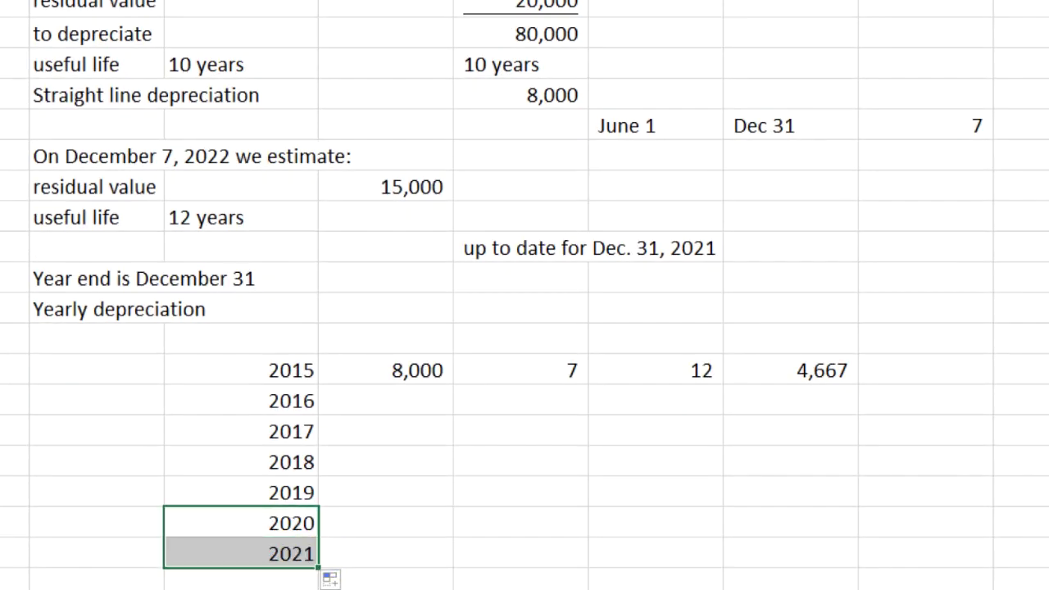
- Repeat the annual depreciation for 2016 to 2021 by referencing the cell above in D17 and filling it down to D22
{"action": "double_click", "coordinate": [420, 401]}
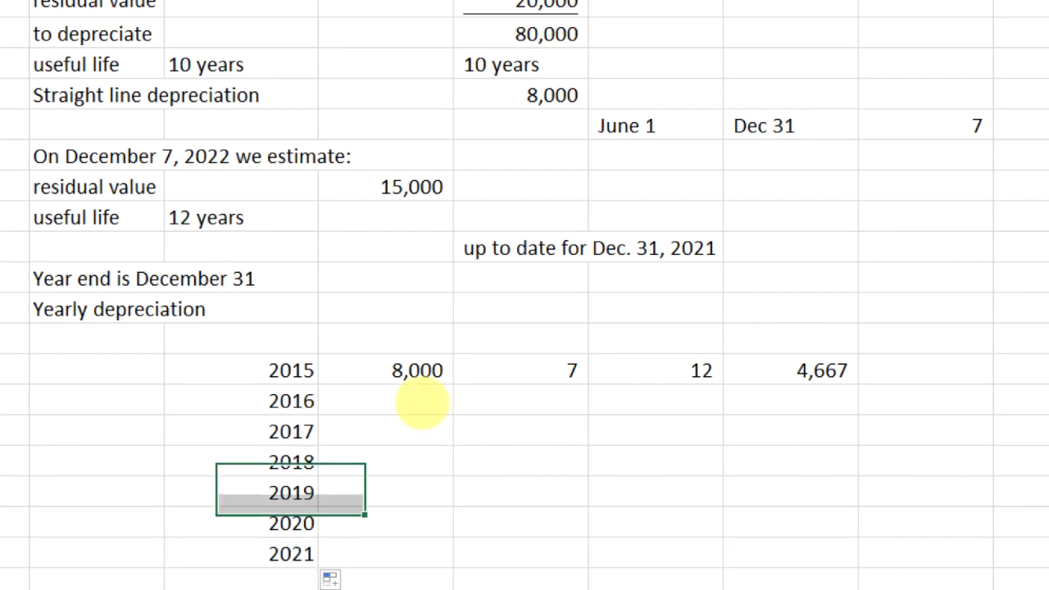
{"action": "type", "text": "+"}
{"action": "key", "text": "Up"}
{"action": "key", "text": "Return"}
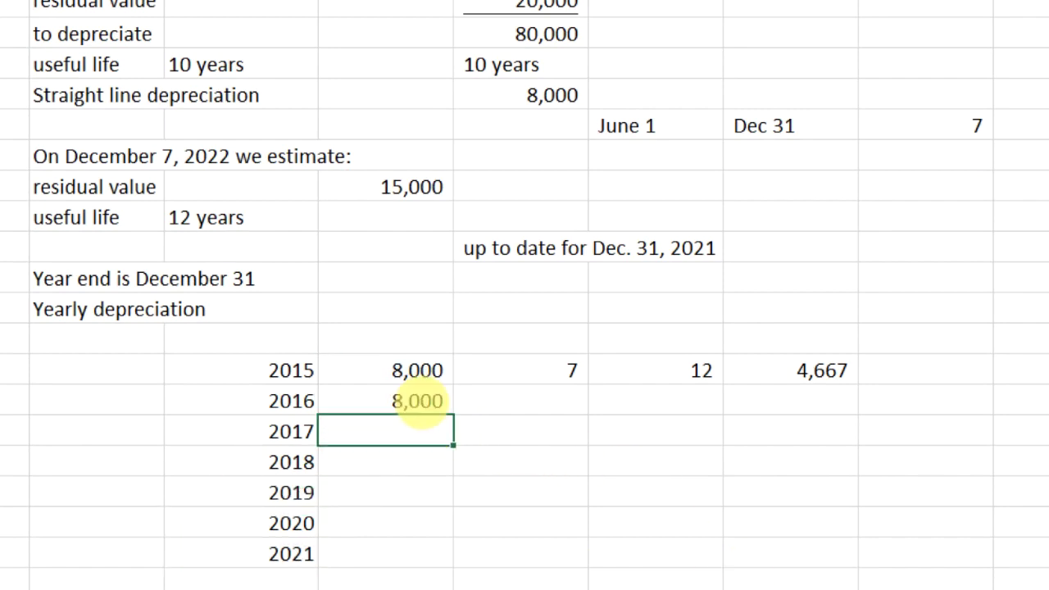
{"action": "left_click", "coordinate": [424, 401]}
{"action": "left_click_drag", "start_coordinate": [453, 415], "coordinate": [445, 561]}
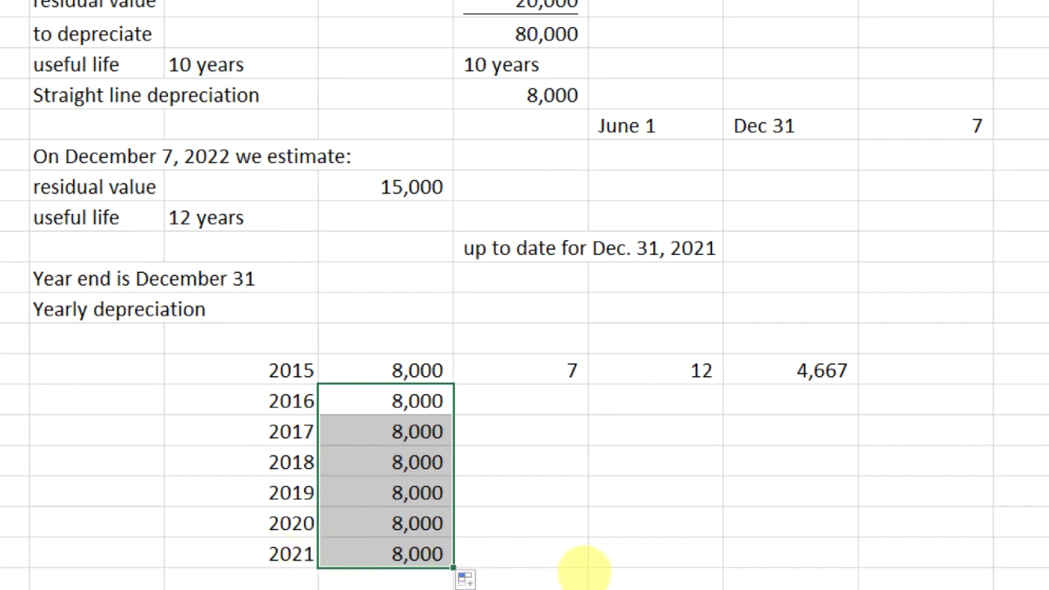
- Sum the full-year depreciation amounts for 2016 to 2021, D17:D22, in G22
{"action": "left_click", "coordinate": [813, 556]}
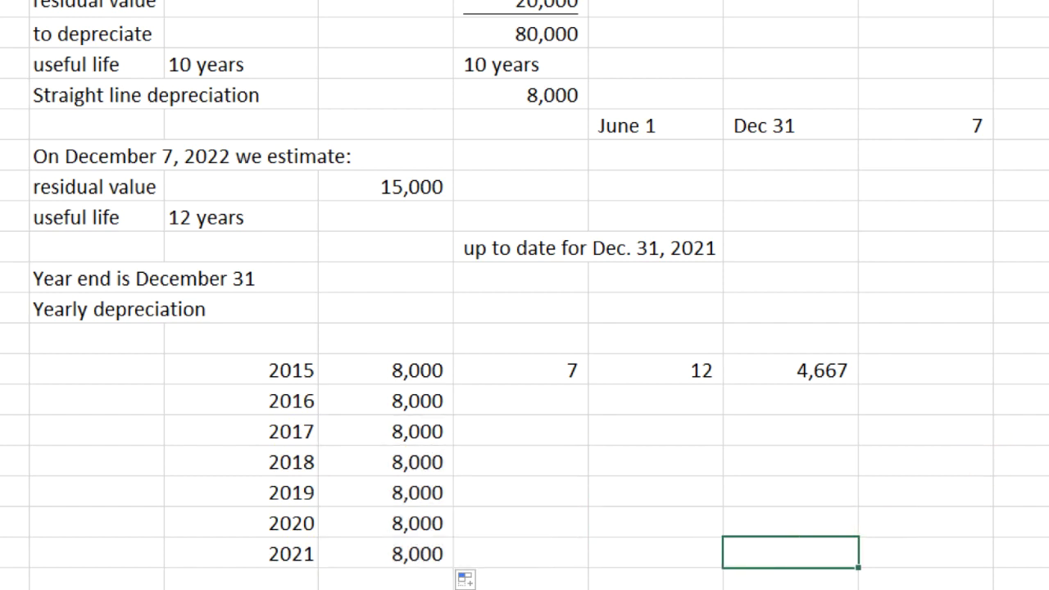
{"action": "key", "text": "alt+="}
{"action": "left_click_drag", "start_coordinate": [417, 550], "coordinate": [422, 398]}
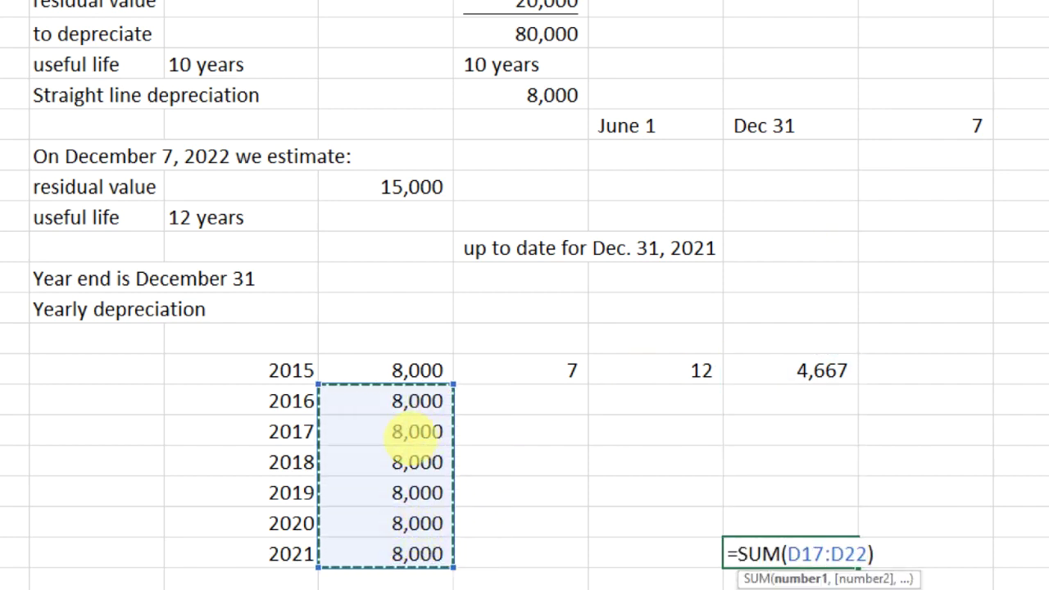
{"action": "key", "text": "Return"}
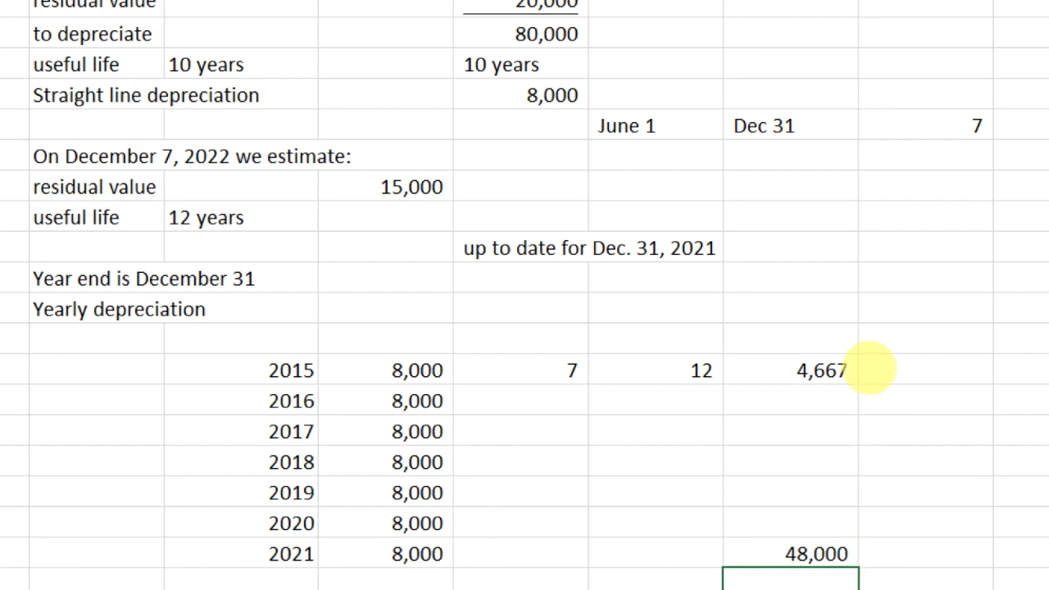
- Underline G22 and total the accumulated depreciation up to Dec. 31, 2021 in G23 by summing G16:G22
{"action": "left_click", "coordinate": [797, 553]}
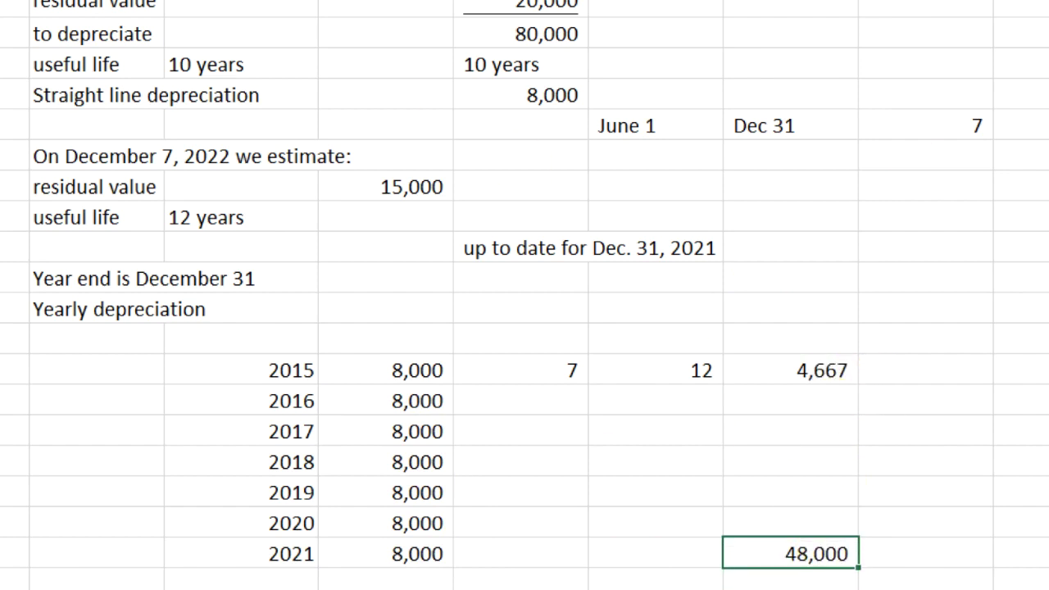
{"action": "left_click", "coordinate": [766, 581]}
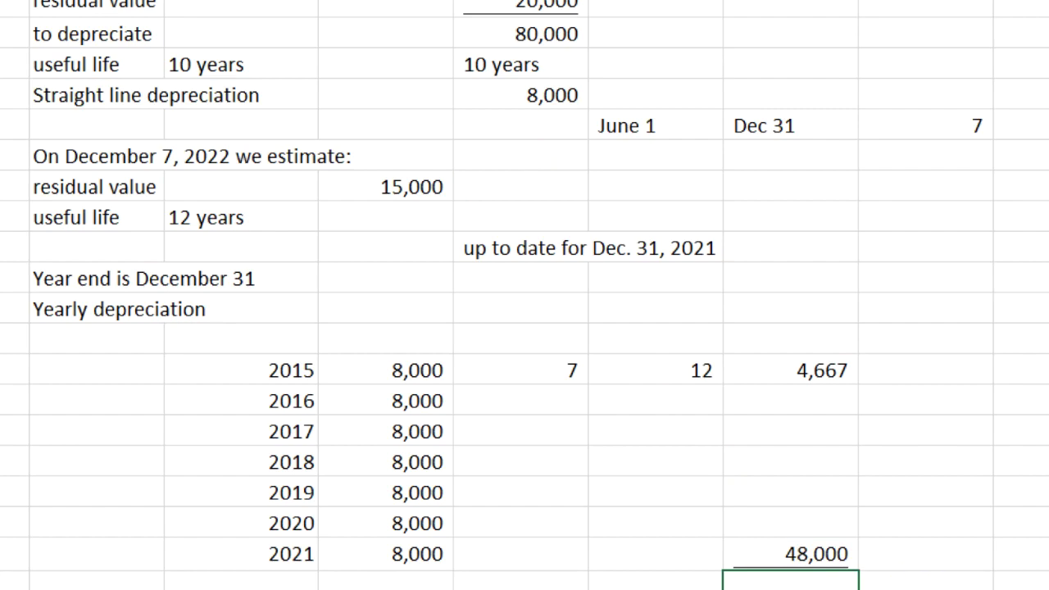
{"action": "key", "text": "alt+equal"}
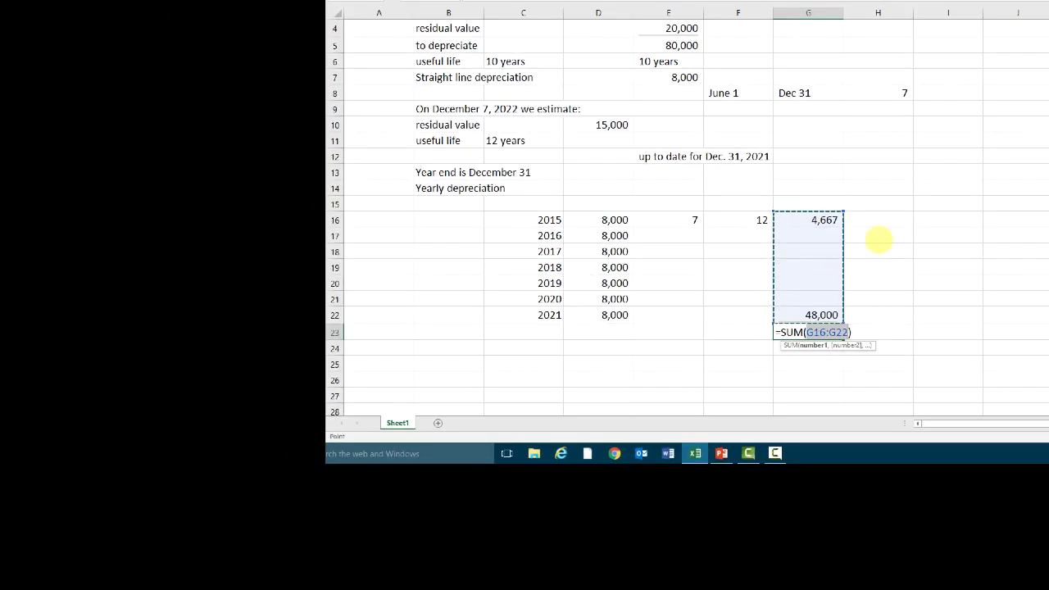
{"action": "key", "text": "Return"}
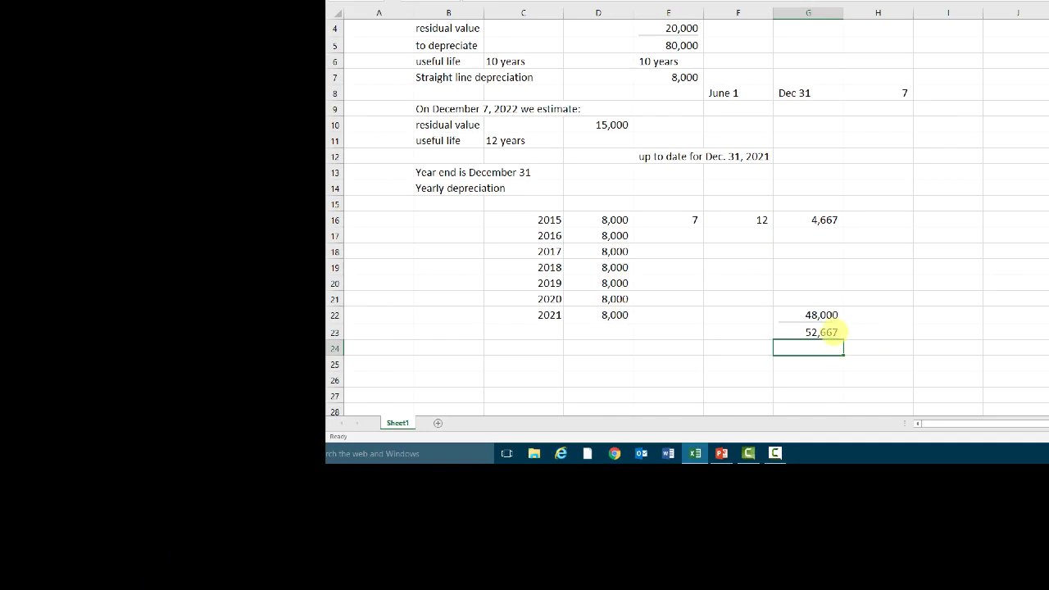
{"action": "left_click_drag", "start_coordinate": [662, 155], "coordinate": [741, 160]}
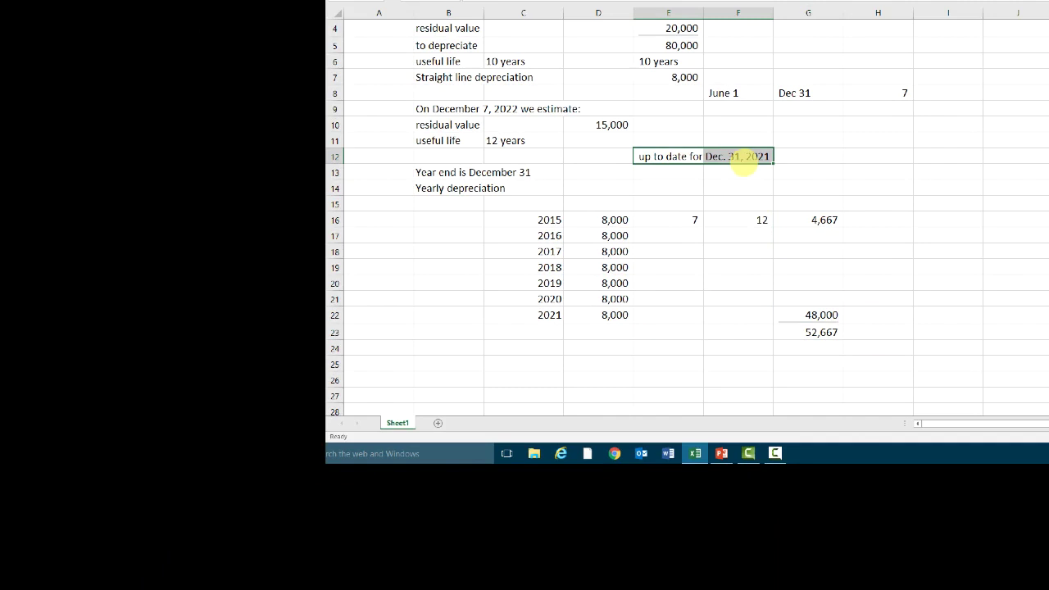
{"action": "left_click", "coordinate": [815, 331]}
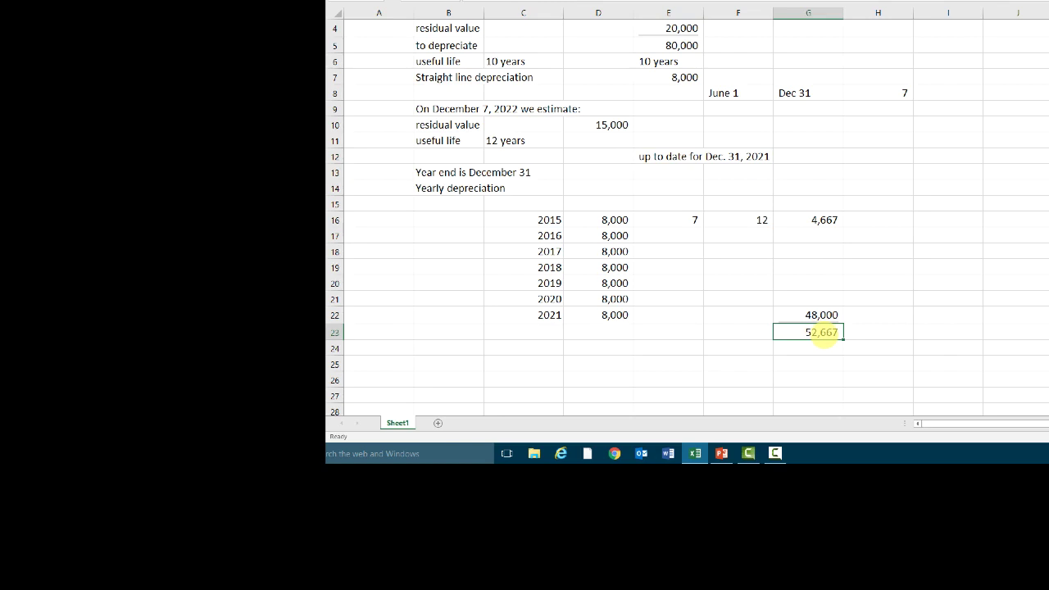
- Bring the purchase cost from E3 into E25 and the accumulated depreciation from G23 into E26 by reference
{"action": "scroll", "coordinate": [844, 332], "scroll_direction": "down", "scroll_amount": 2}
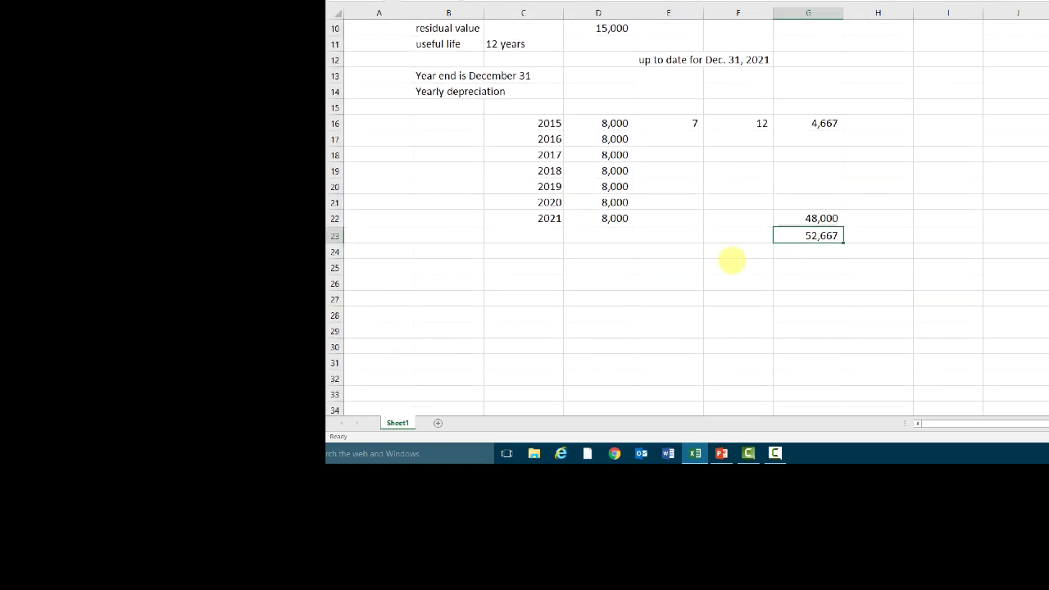
{"action": "scroll", "coordinate": [709, 265], "scroll_direction": "up", "scroll_amount": 3}
{"action": "scroll", "coordinate": [713, 263], "scroll_direction": "down", "scroll_amount": 2}
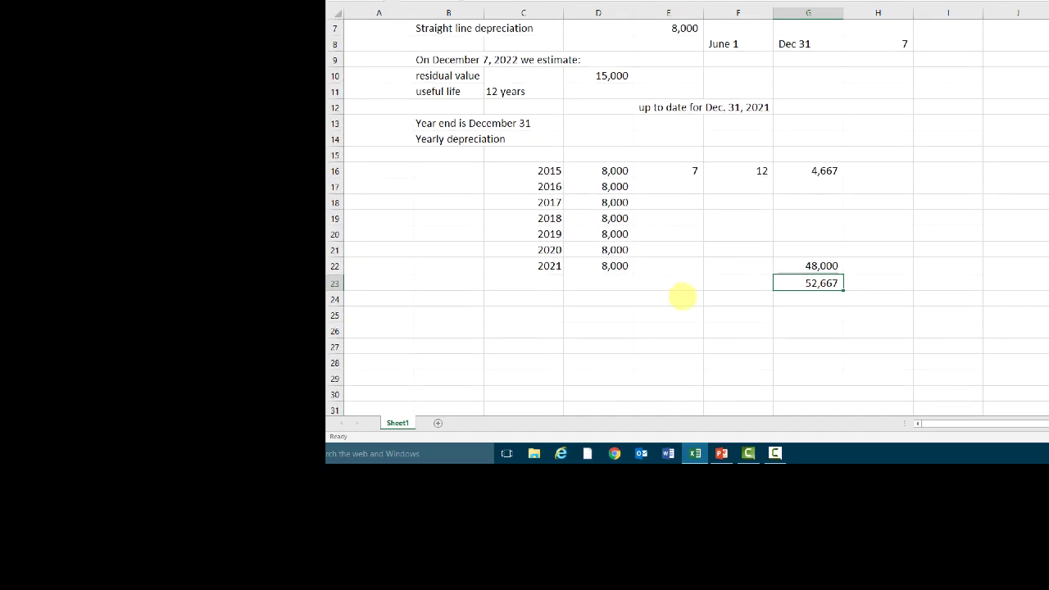
{"action": "left_click", "coordinate": [678, 312]}
{"action": "type", "text": "+"}
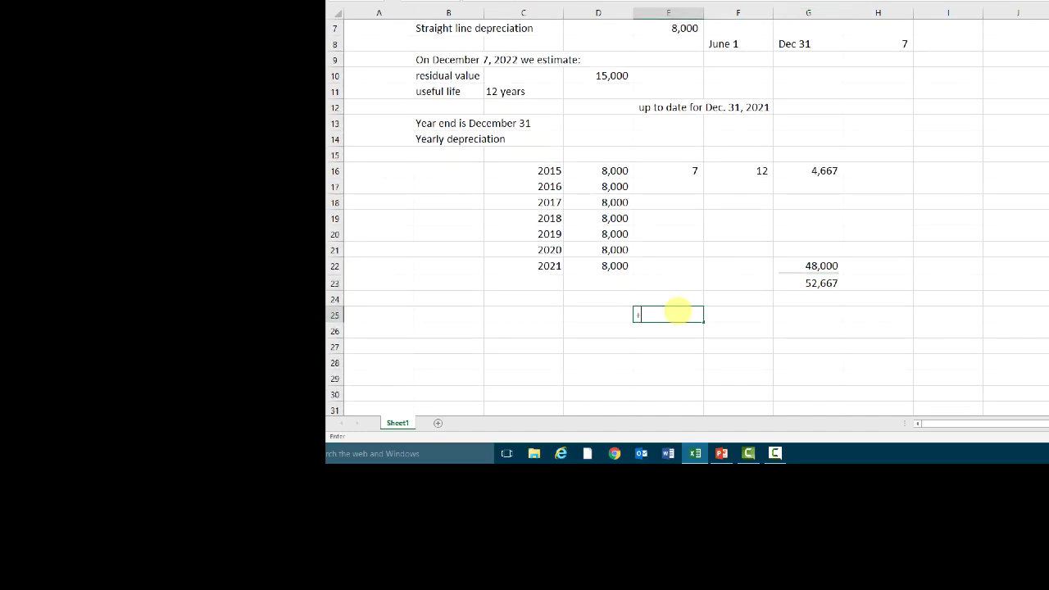
{"action": "scroll", "coordinate": [737, 305], "scroll_direction": "up", "scroll_amount": 2}
{"action": "left_click", "coordinate": [678, 157]}
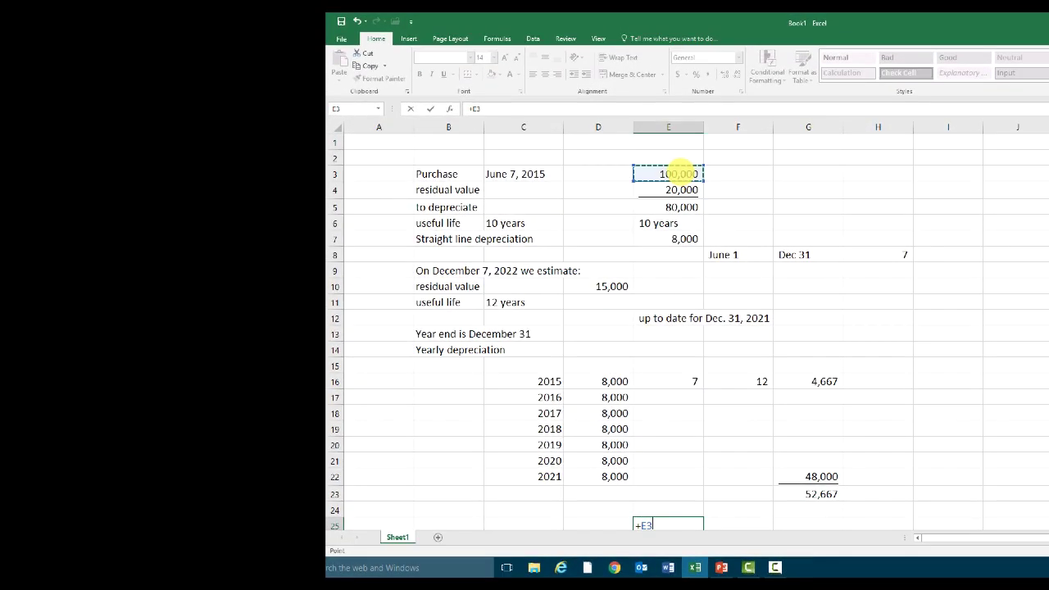
{"action": "key", "text": "Return"}
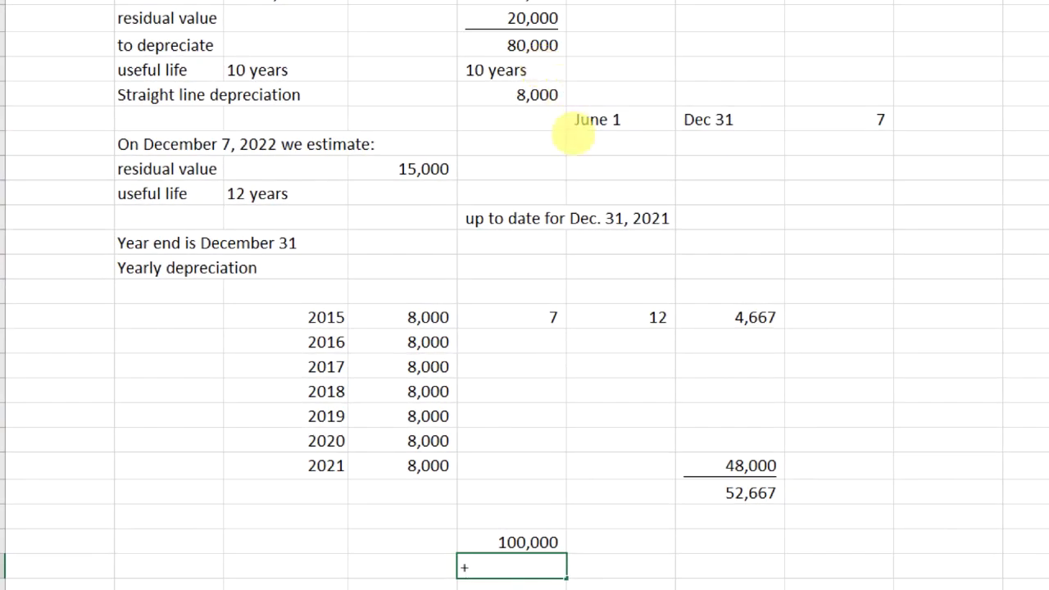
{"action": "left_click", "coordinate": [707, 492]}
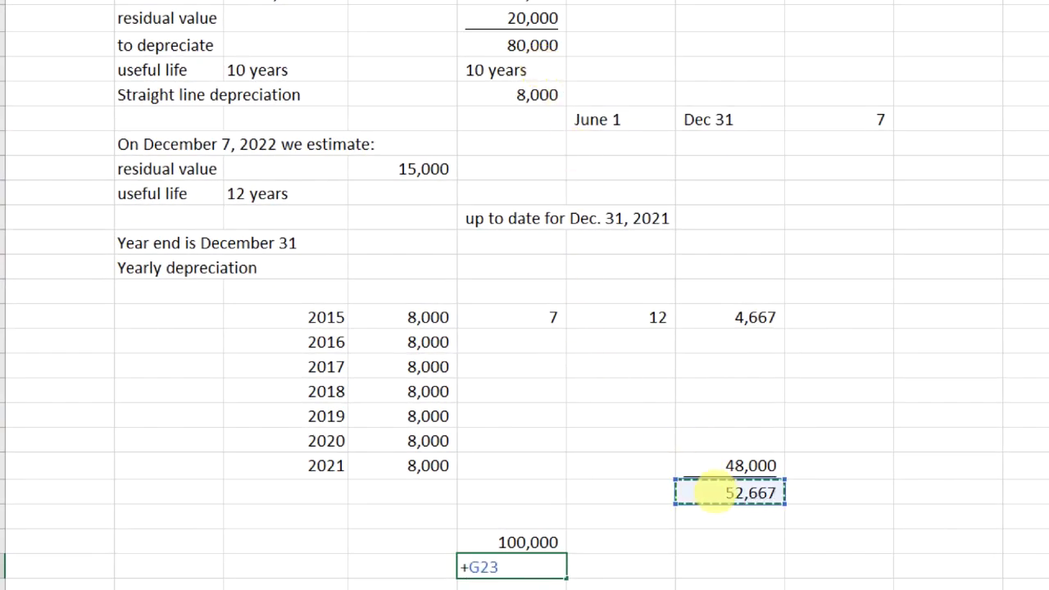
{"action": "key", "text": "Return"}
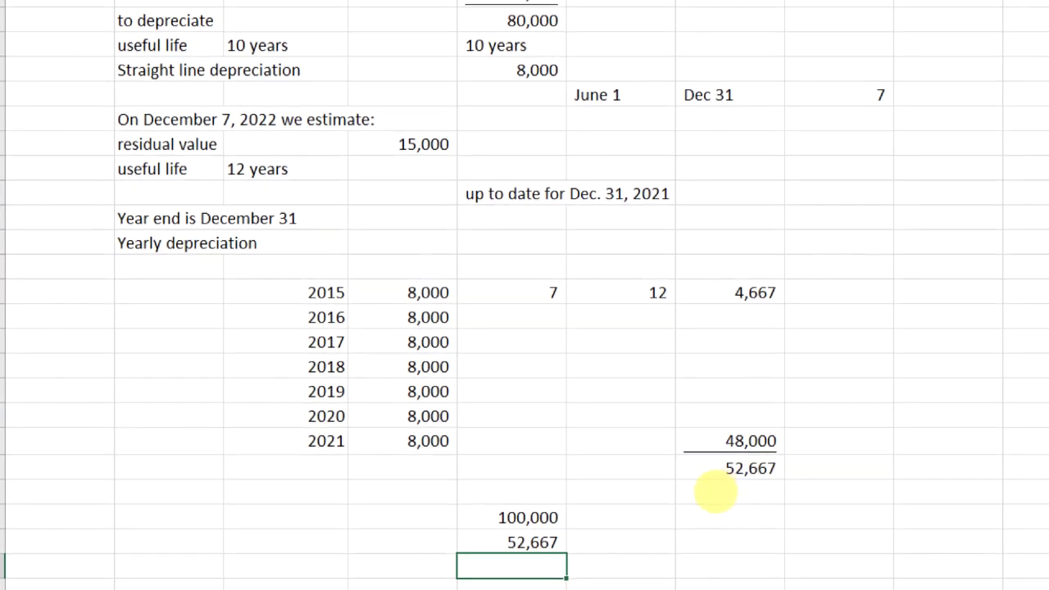
- Underline E26 and calculate the book value in E27 by subtracting the accumulated depreciation from the cost
{"action": "left_click", "coordinate": [532, 542]}
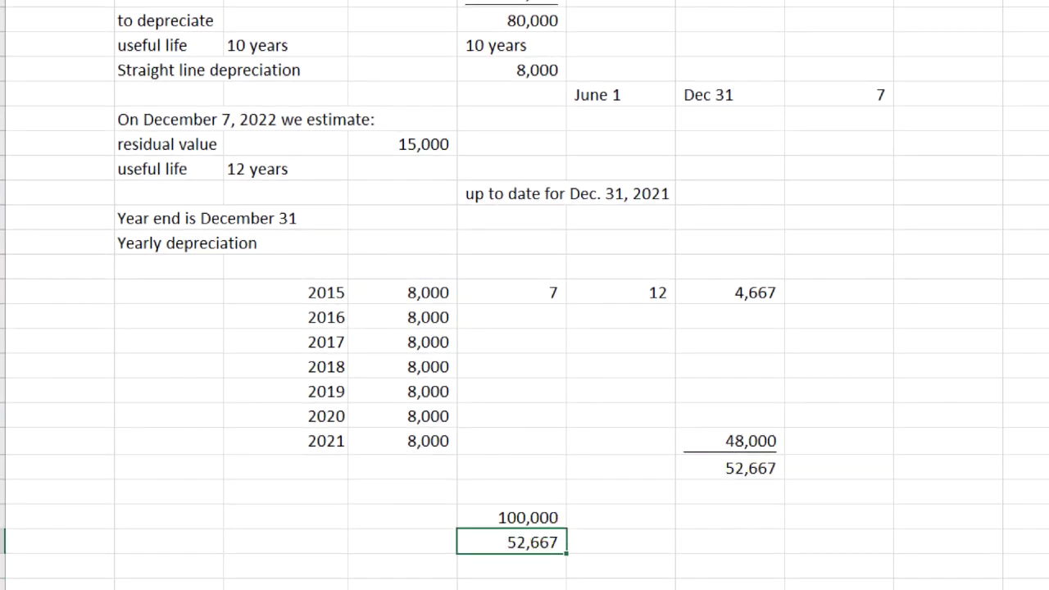
{"action": "scroll", "coordinate": [537, 369], "scroll_direction": "down", "scroll_amount": 2}
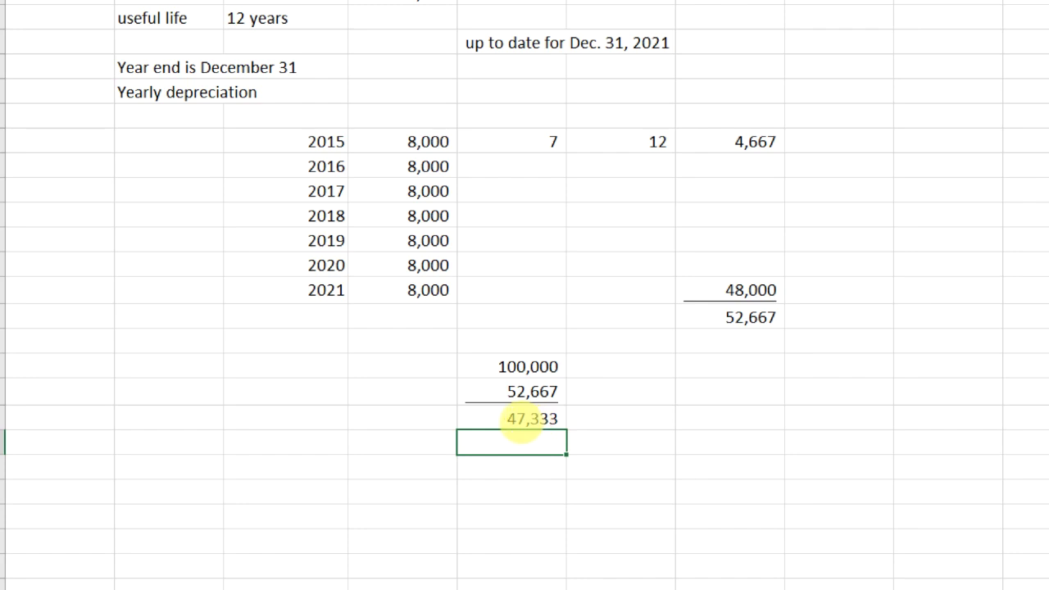
{"action": "left_click", "coordinate": [525, 419]}
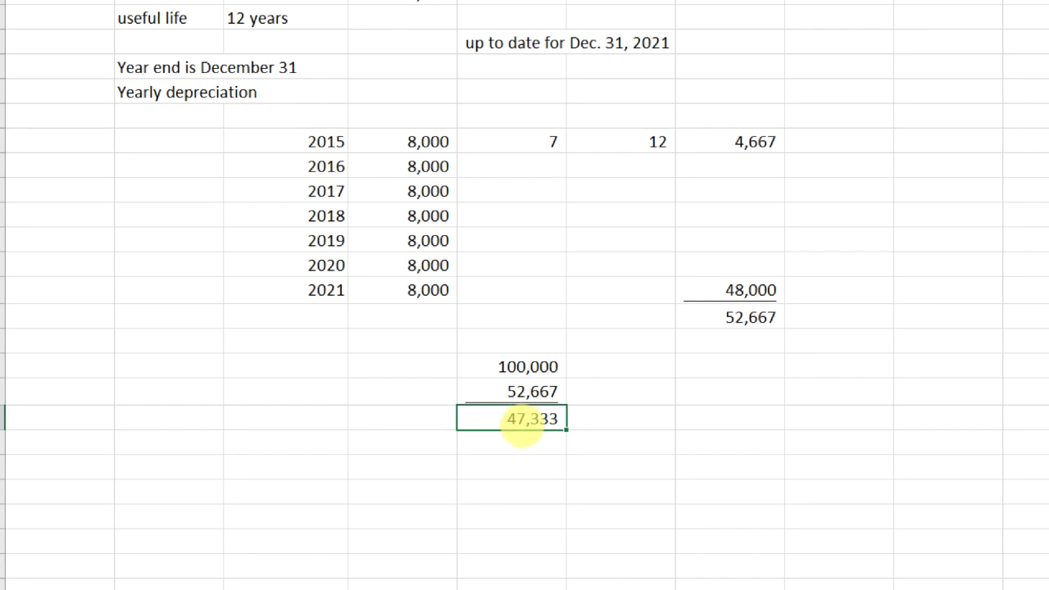
- Label the line below the book value "residual" in D28
{"action": "left_click", "coordinate": [374, 444]}
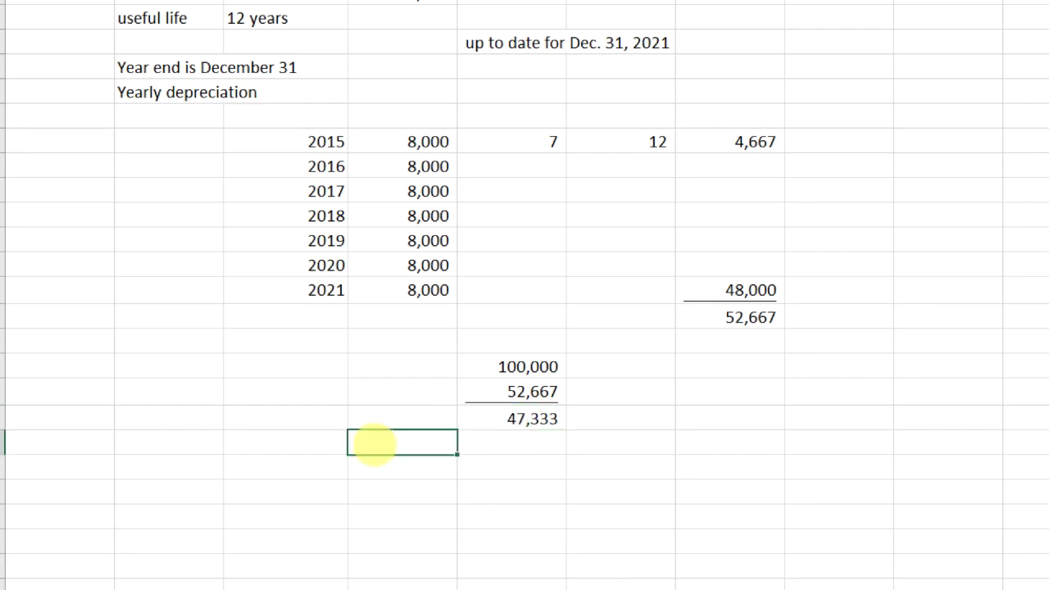
{"action": "type", "text": "residual"}
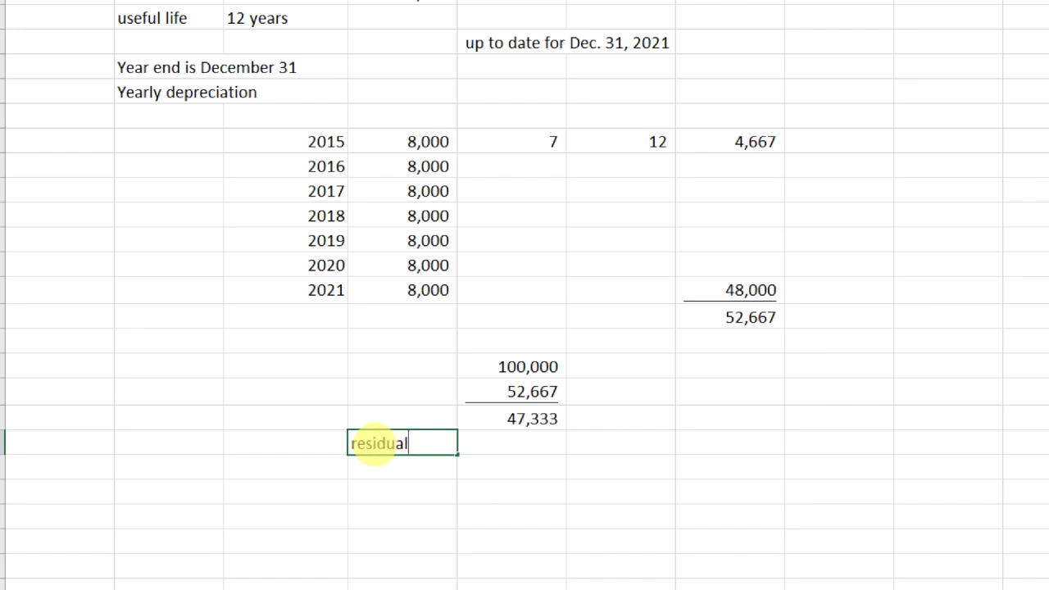
{"action": "key", "text": "Tab"}
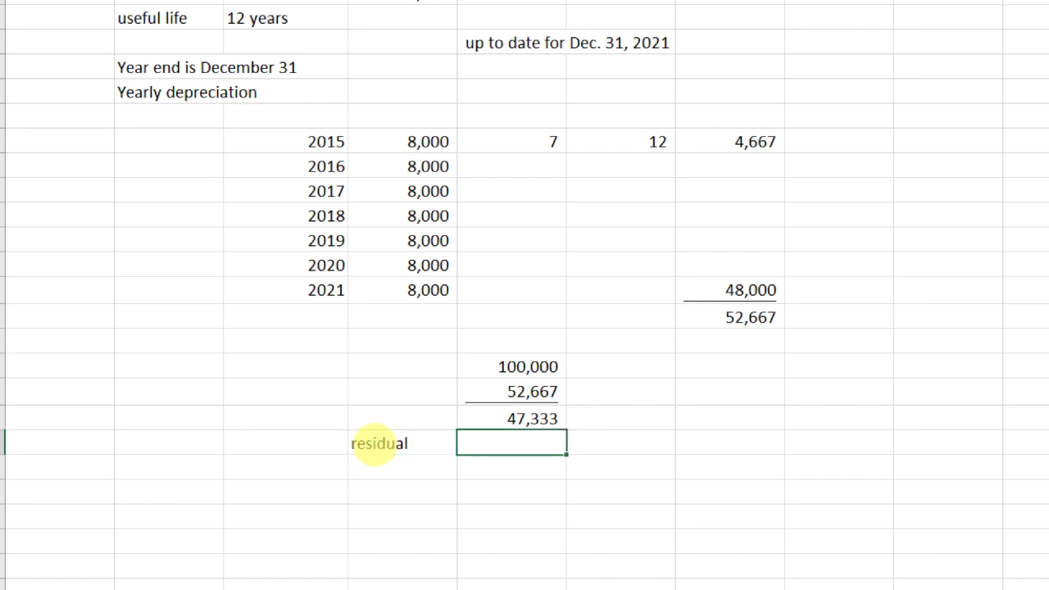
- Enter the 15,000 residual value in E28 with thousands-separator formatting, underline it, and subtract it from the book value in E29
{"action": "type", "text": "15000"}
{"action": "key", "text": "Return"}
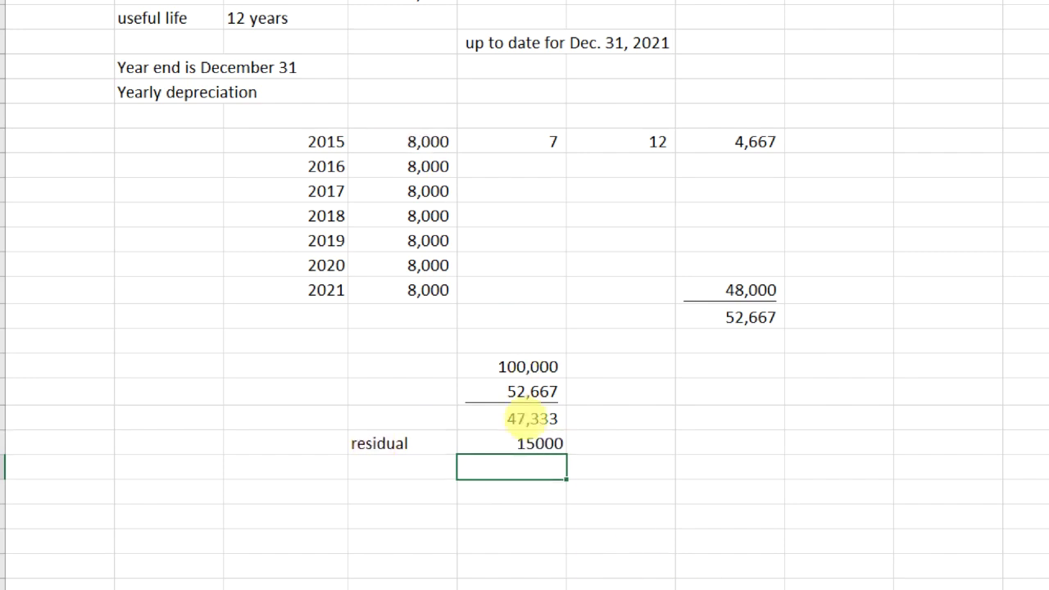
{"action": "left_click_drag", "start_coordinate": [500, 449], "coordinate": [765, 586]}
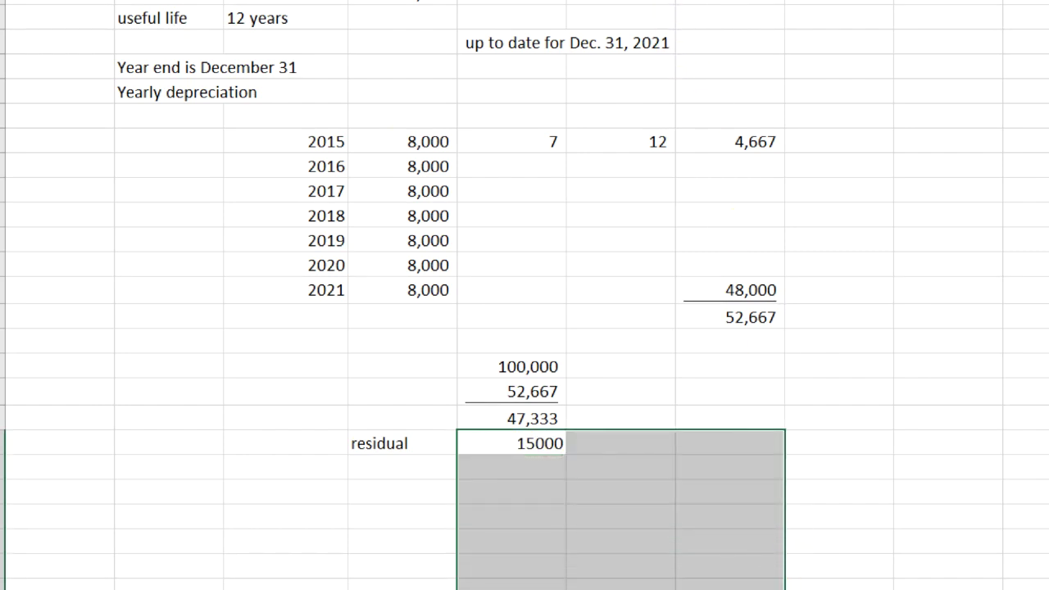
{"action": "key", "text": "ctrl+shift+1"}
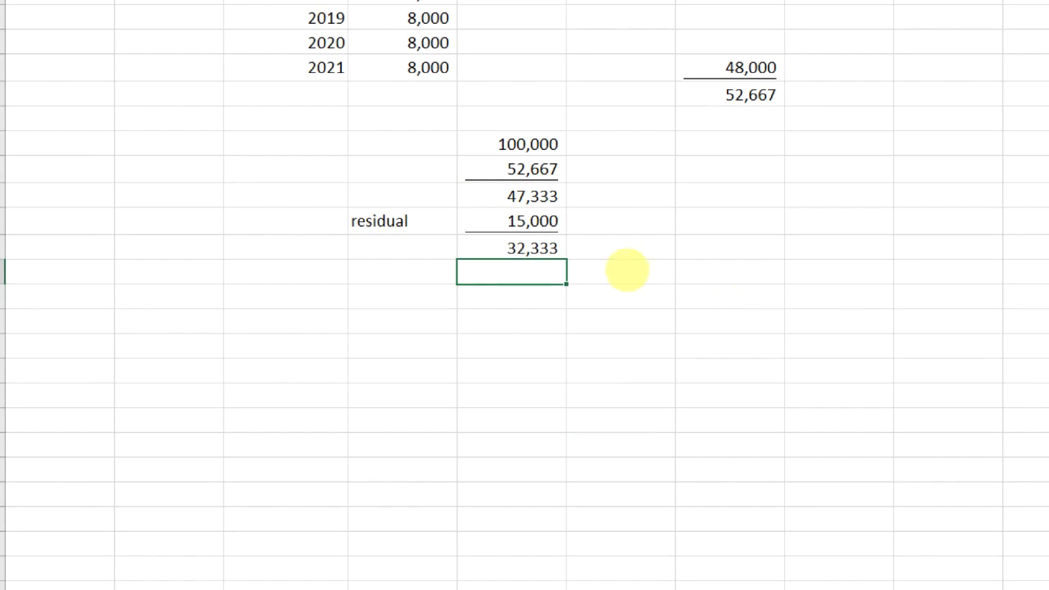
{"action": "scroll", "coordinate": [628, 271], "scroll_direction": "up", "scroll_amount": 4}
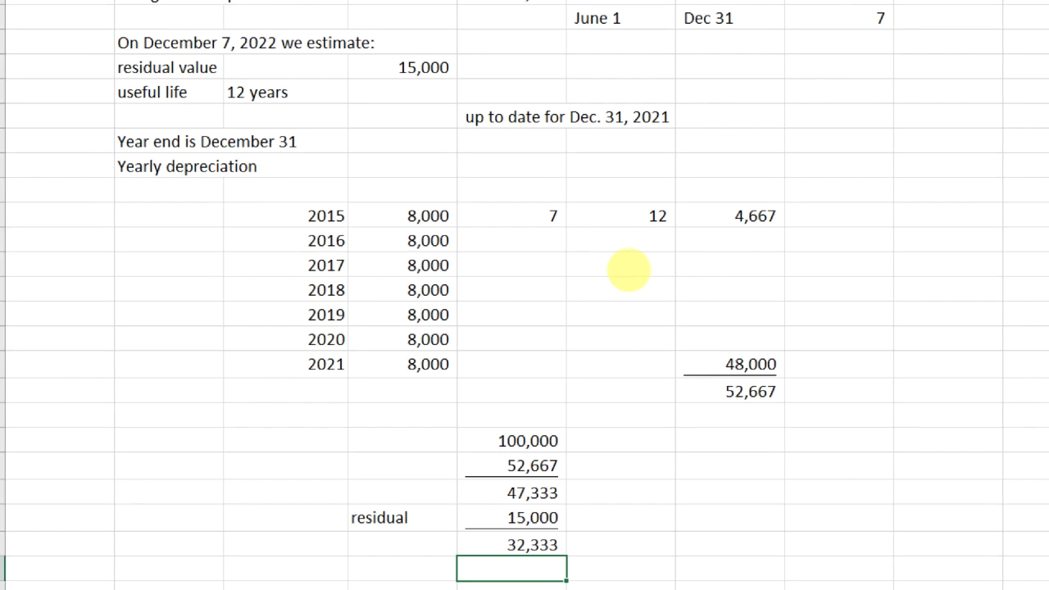
{"action": "scroll", "coordinate": [629, 271], "scroll_direction": "up", "scroll_amount": 2}
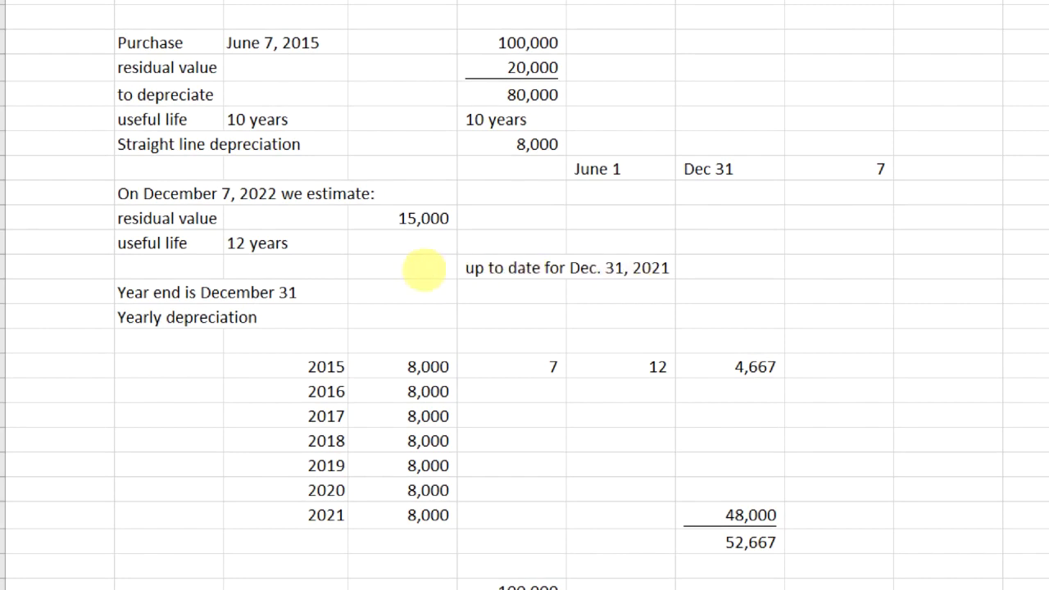
{"action": "left_click", "coordinate": [266, 243]}
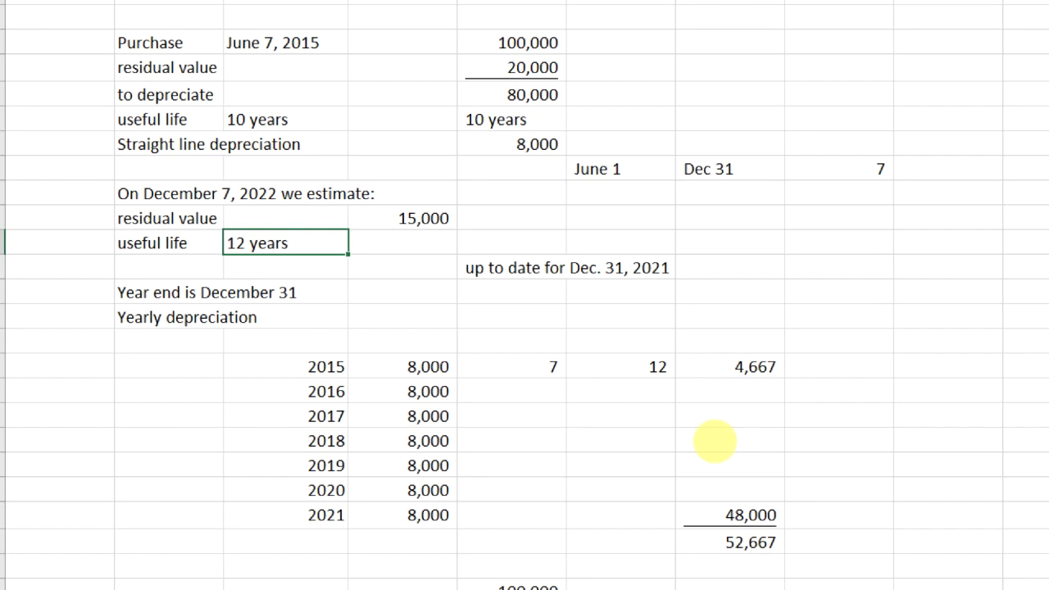
{"action": "left_click_drag", "start_coordinate": [438, 365], "coordinate": [433, 516]}
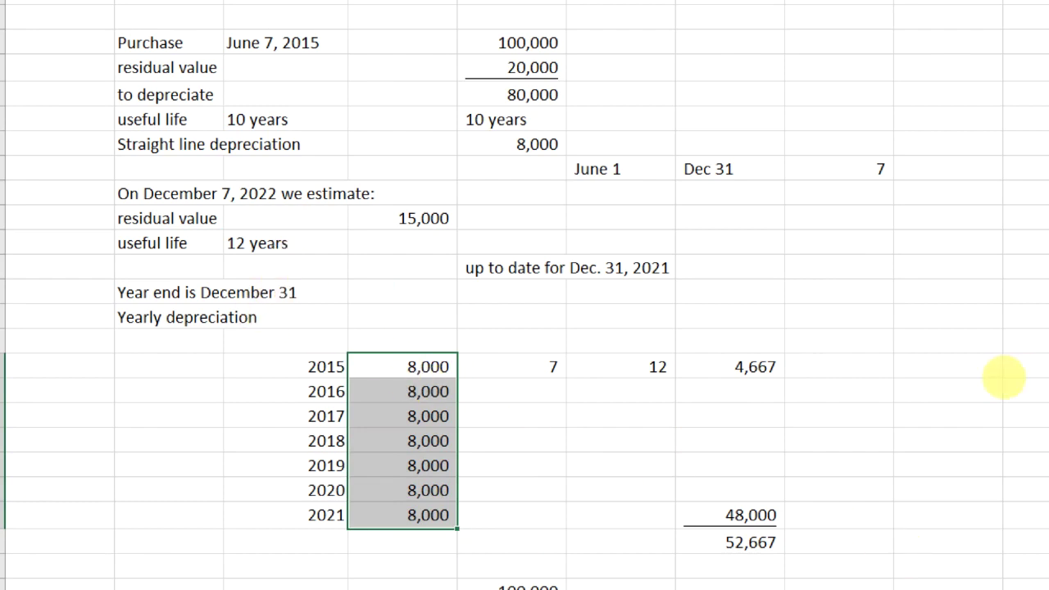
{"action": "left_click_drag", "start_coordinate": [1007, 370], "coordinate": [1014, 397]}
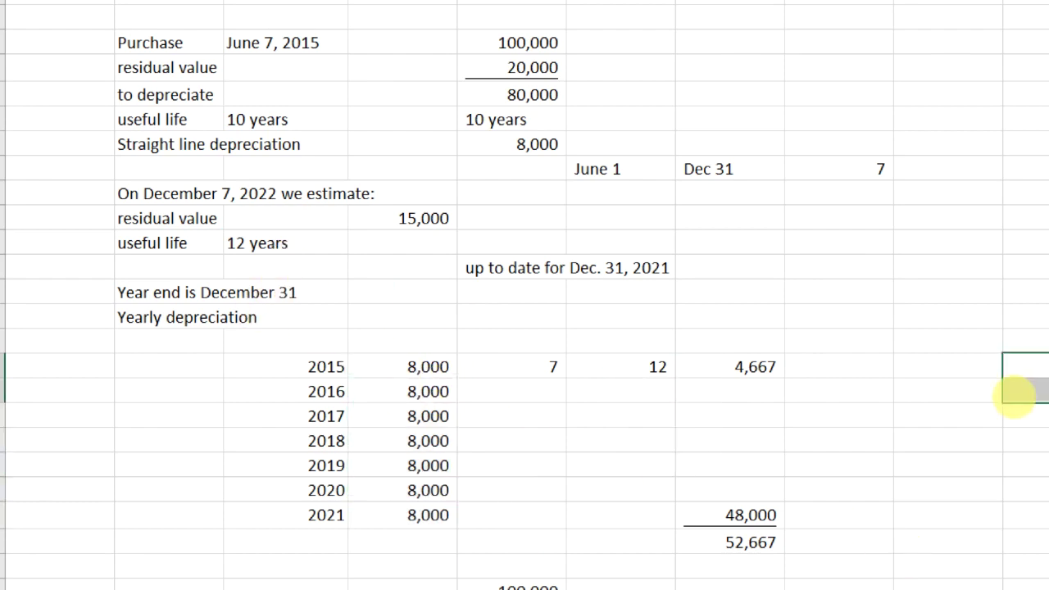
- Enter 12 as the number of months depreciated for each year from 2016 to 2021 in E17:E22
{"action": "scroll", "coordinate": [1015, 398], "scroll_direction": "down", "scroll_amount": 2}
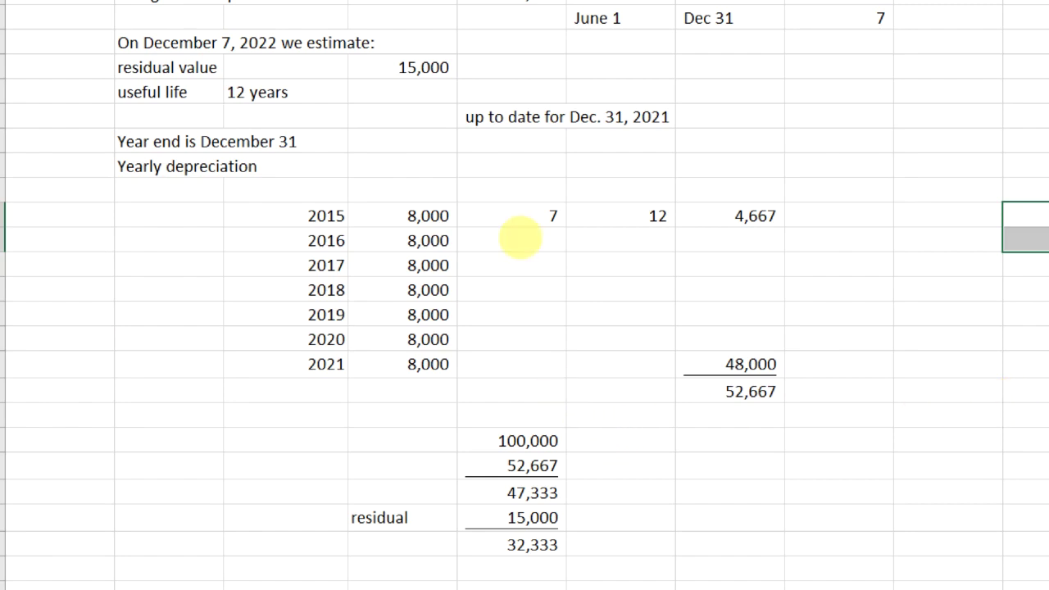
{"action": "left_click", "coordinate": [520, 239]}
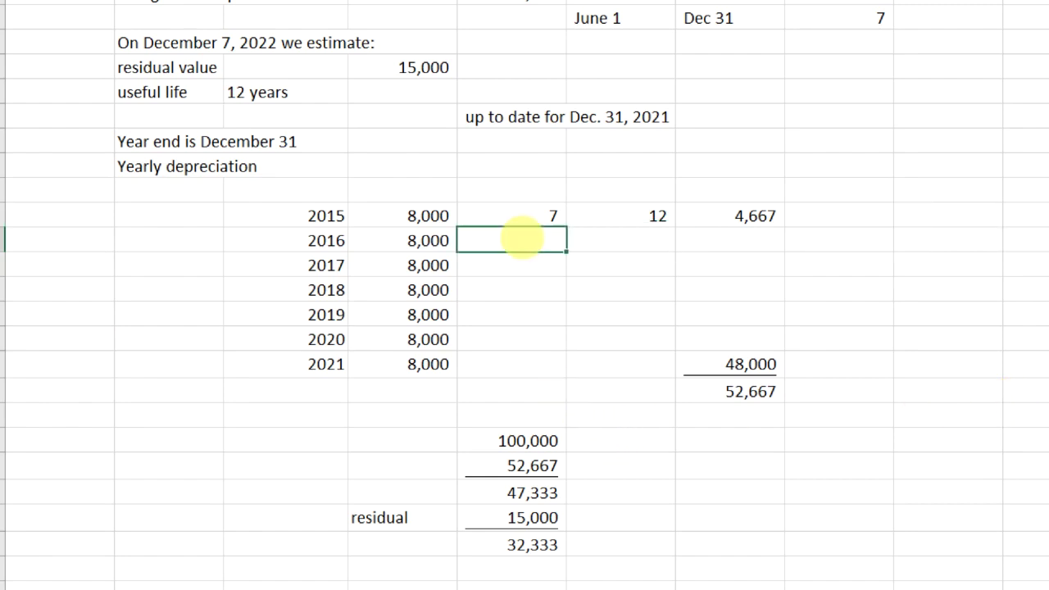
{"action": "type", "text": "12"}
{"action": "key", "text": "Return"}
{"action": "type", "text": "12"}
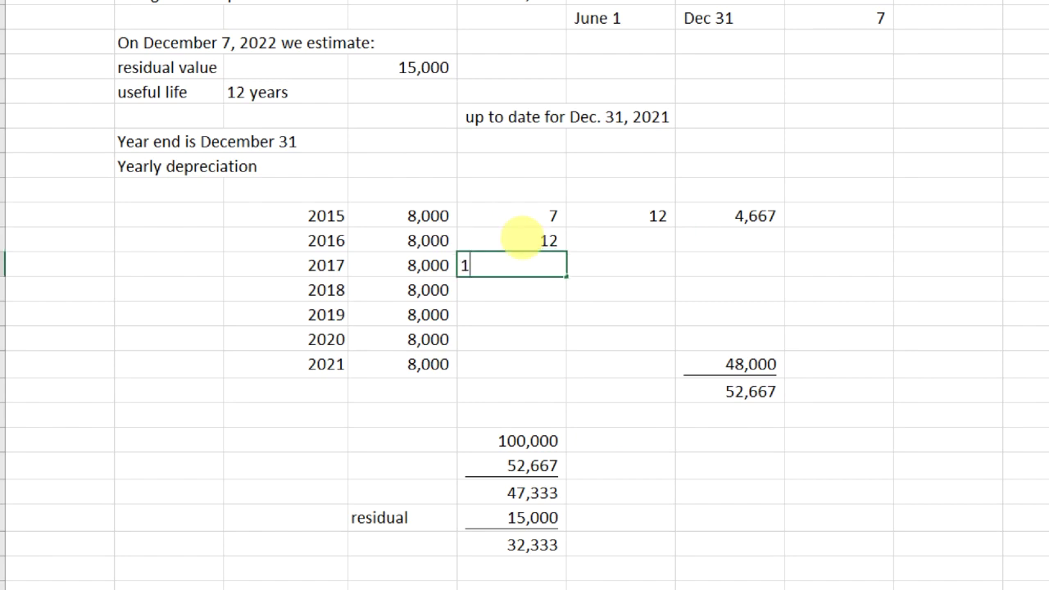
{"action": "key", "text": "Return"}
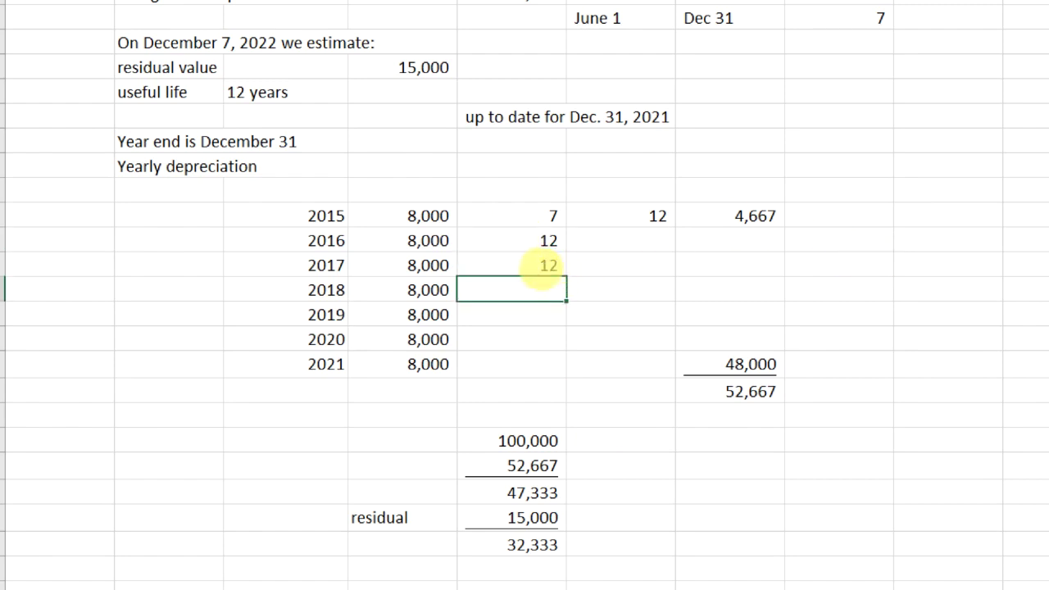
{"action": "left_click", "coordinate": [557, 270]}
{"action": "left_click_drag", "start_coordinate": [566, 277], "coordinate": [557, 374]}
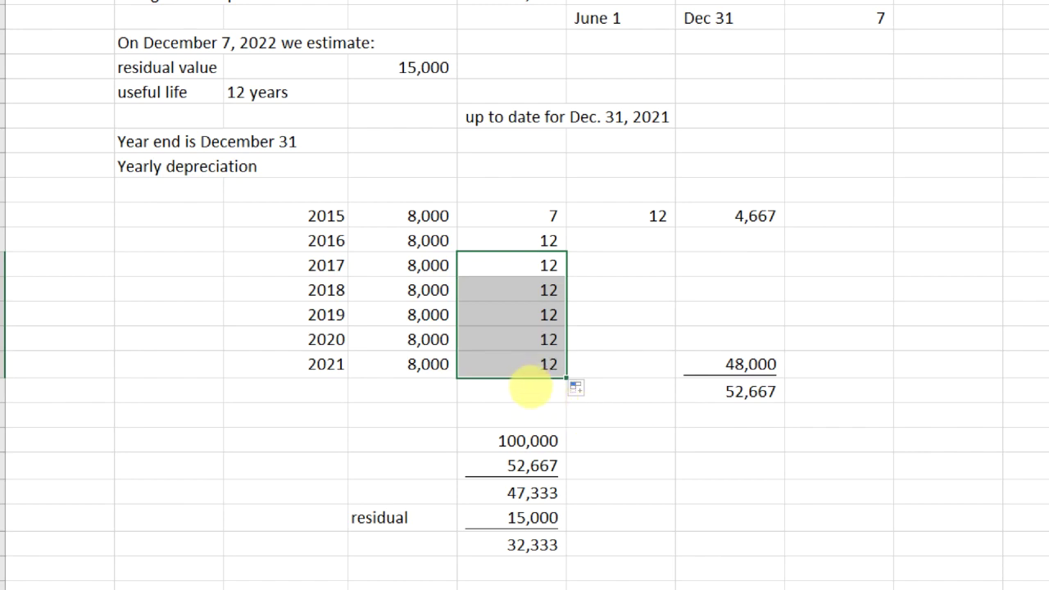
- Total the months depreciated from 2015 to 2021 in E23 by summing the values above it
{"action": "left_click", "coordinate": [532, 384]}
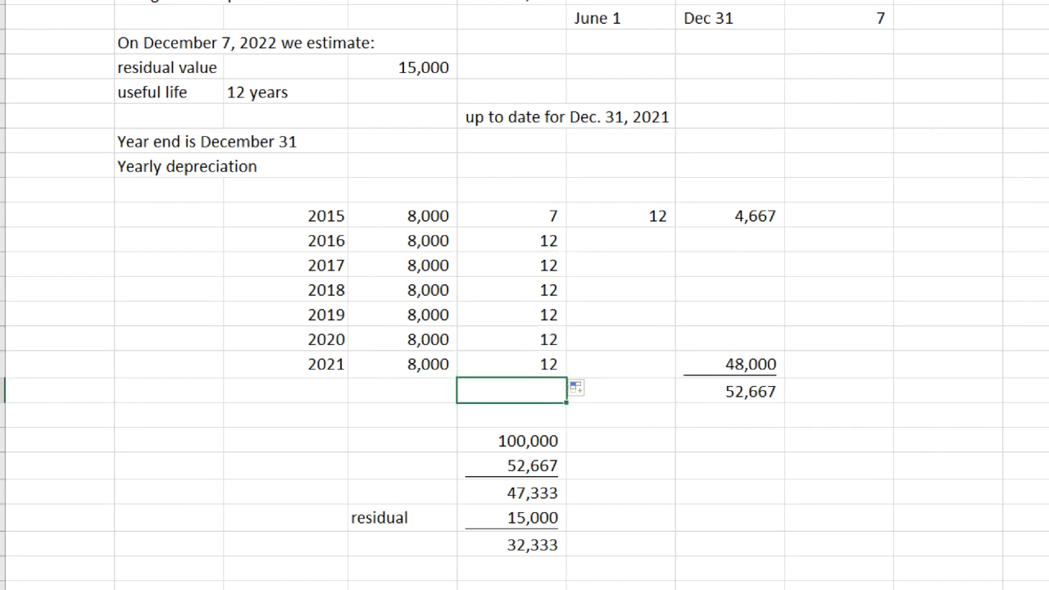
{"action": "key", "text": "alt+equal"}
{"action": "key", "text": "Return"}
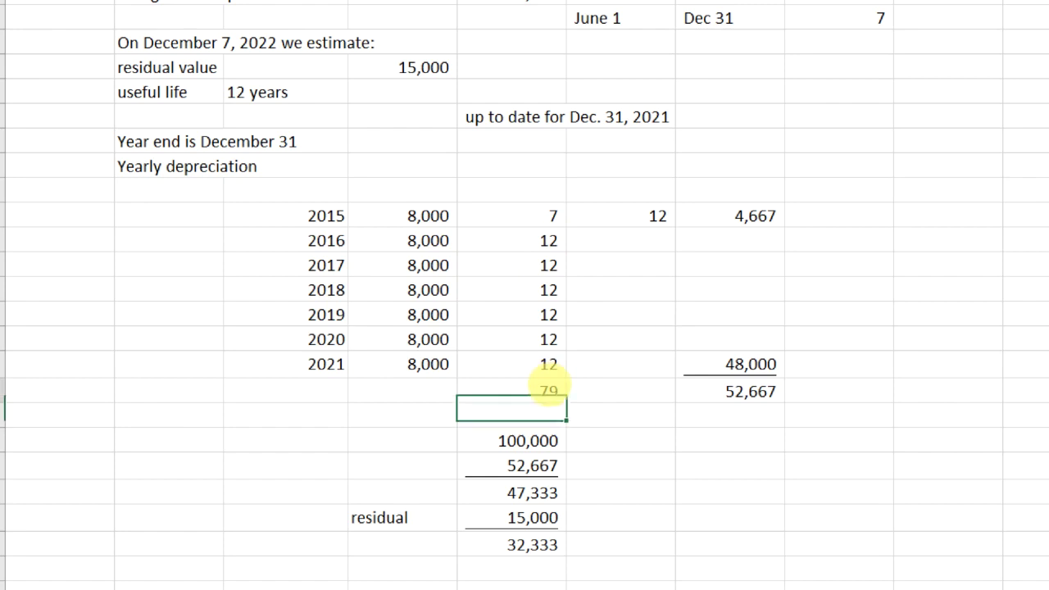
{"action": "left_click", "coordinate": [551, 395]}
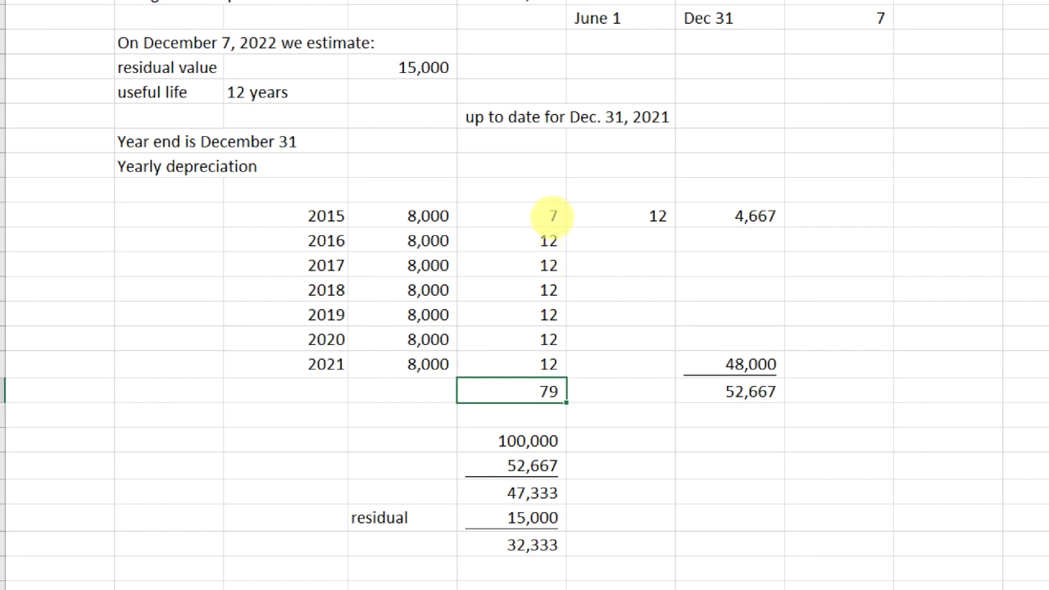
{"action": "scroll", "coordinate": [744, 430], "scroll_direction": "down", "scroll_amount": 1}
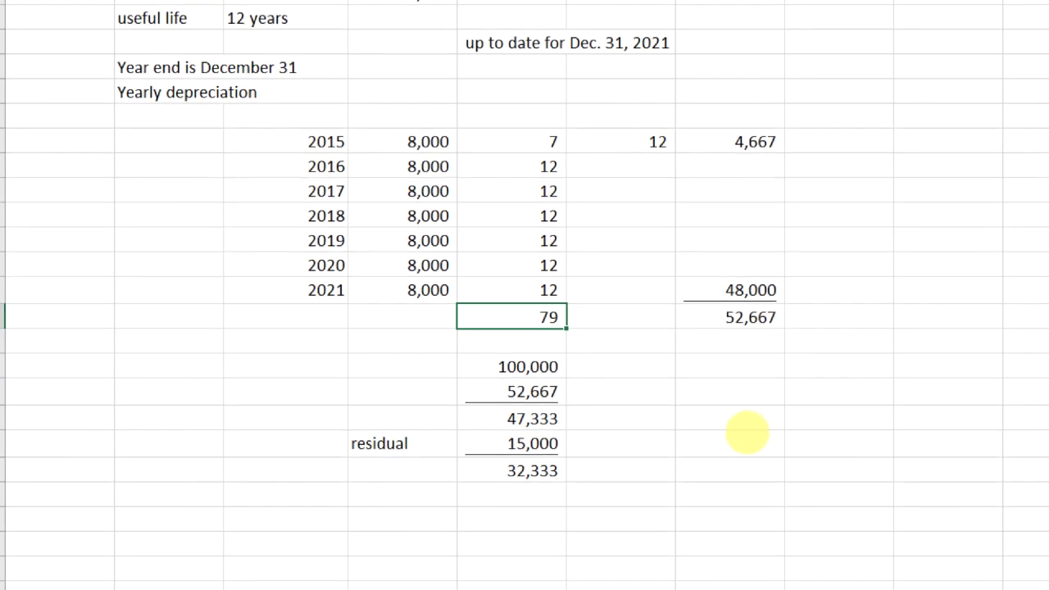
{"action": "scroll", "coordinate": [746, 434], "scroll_direction": "down", "scroll_amount": 2}
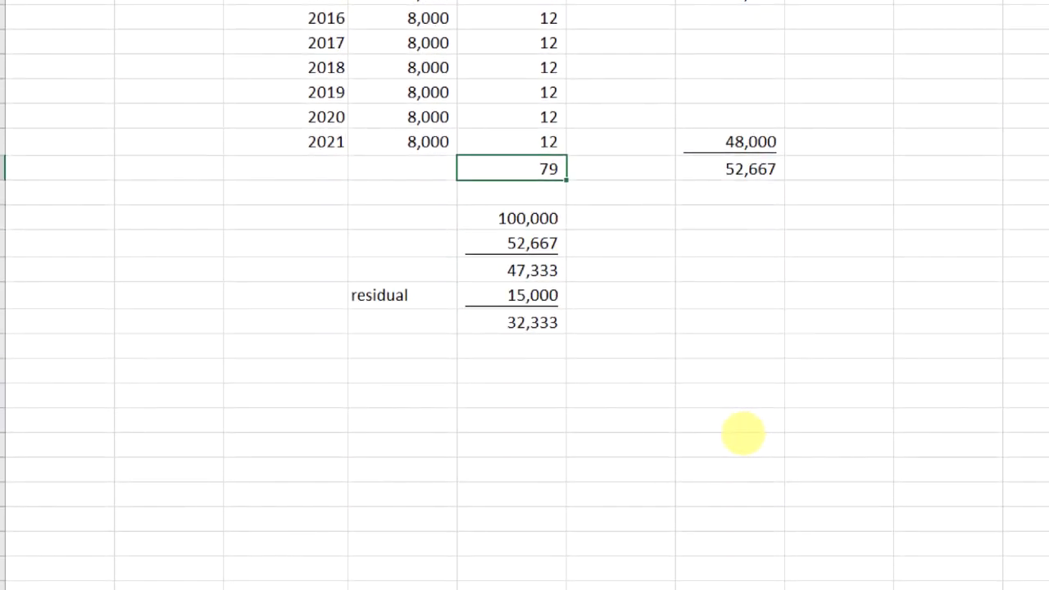
{"action": "scroll", "coordinate": [742, 434], "scroll_direction": "up", "scroll_amount": 2}
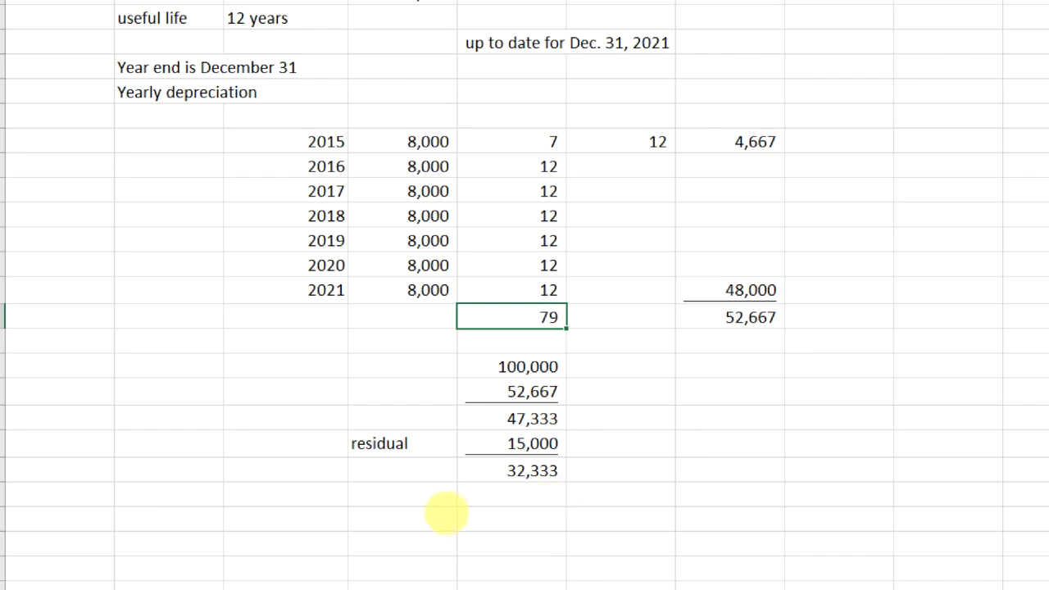
{"action": "left_click", "coordinate": [433, 514]}
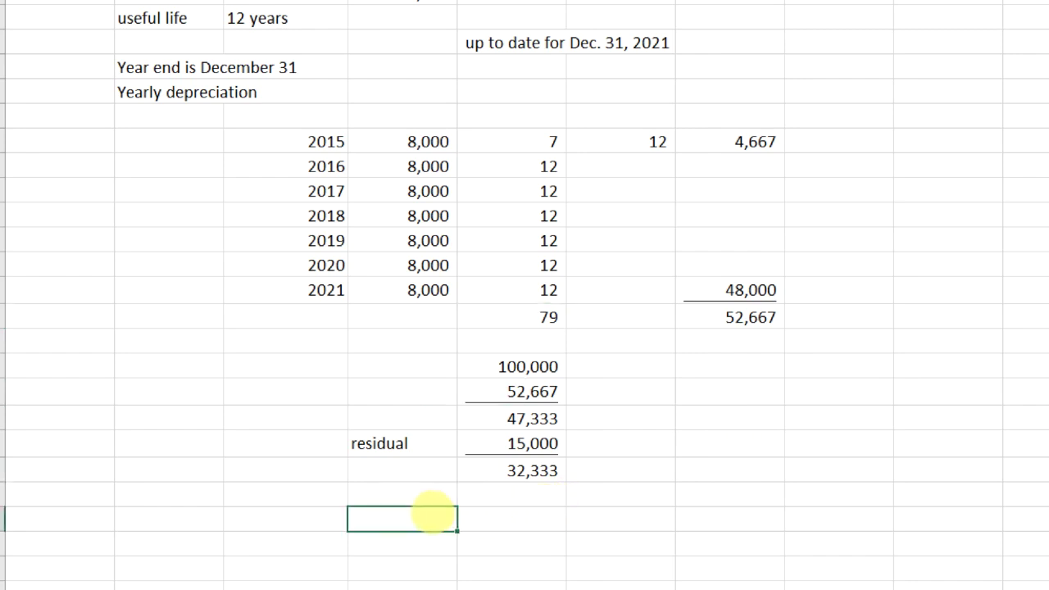
{"action": "type", "text": "12"}
{"action": "key", "text": "Tab"}
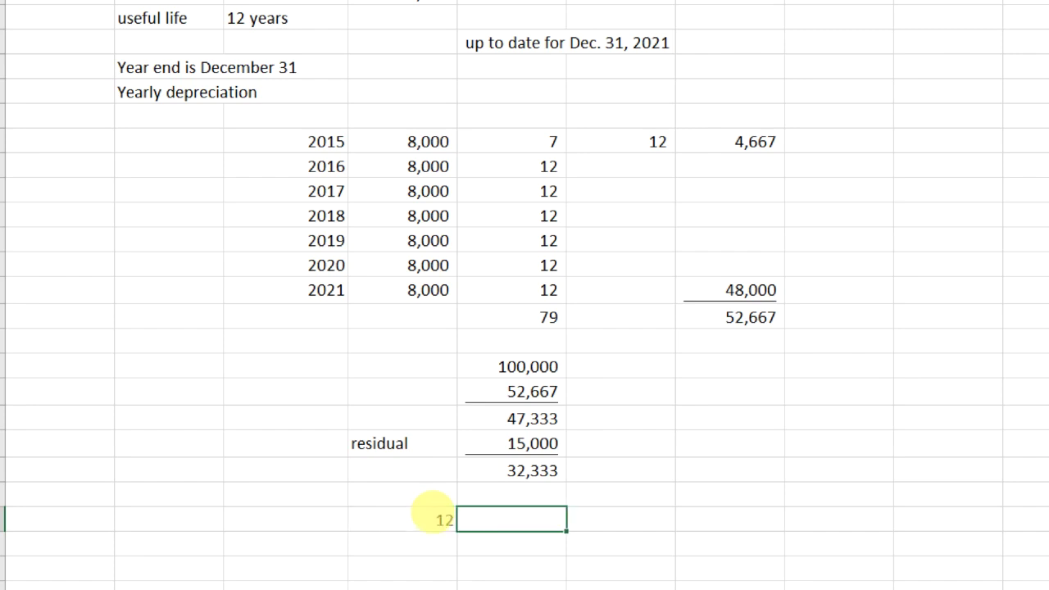
{"action": "type", "text": "12"}
{"action": "key", "text": "Return"}
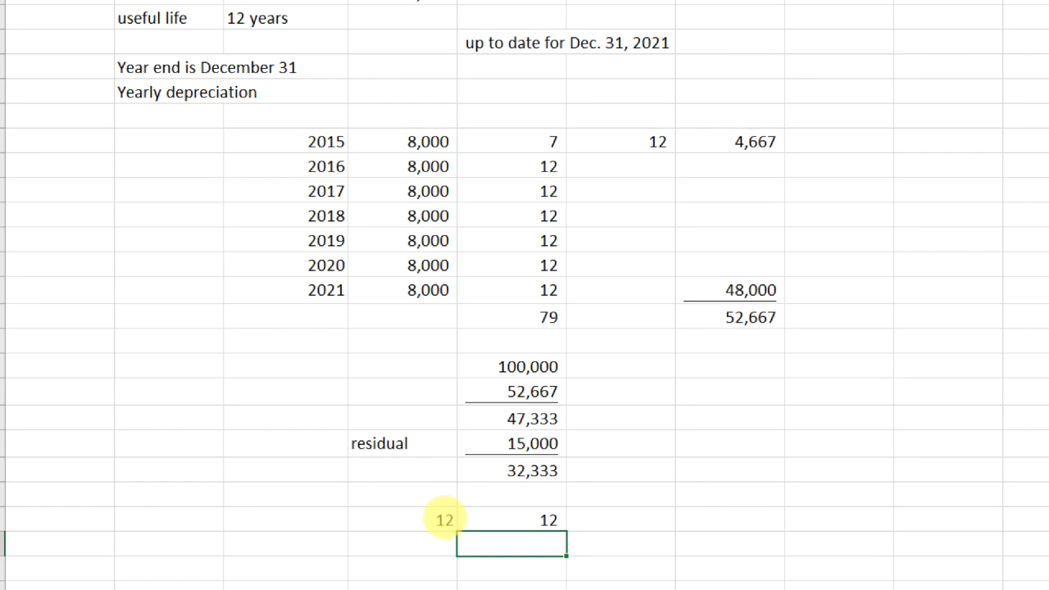
{"action": "left_click_drag", "start_coordinate": [444, 519], "coordinate": [540, 519]}
{"action": "key", "text": "Delete"}
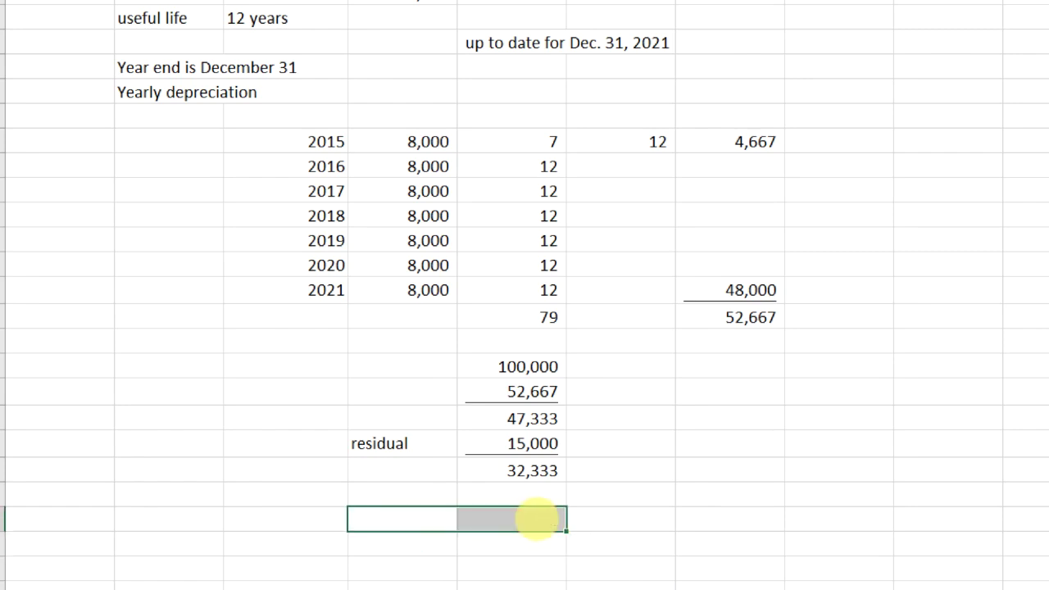
- Calculate the new useful life in months in E31 with +12*12
{"action": "left_click", "coordinate": [525, 517]}
{"action": "type", "text": "+12*12"}
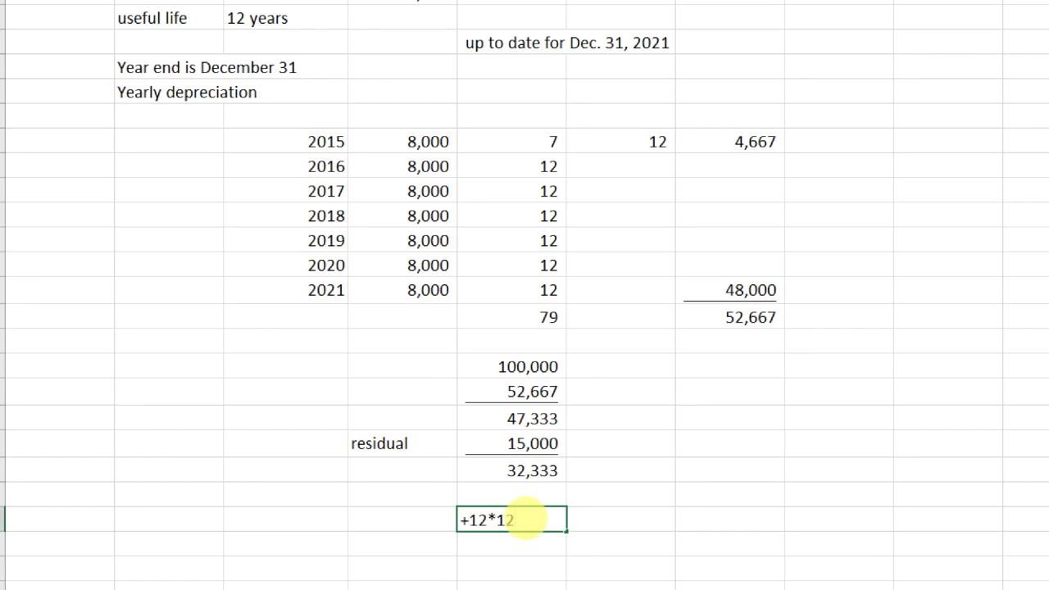
{"action": "key", "text": "Return"}
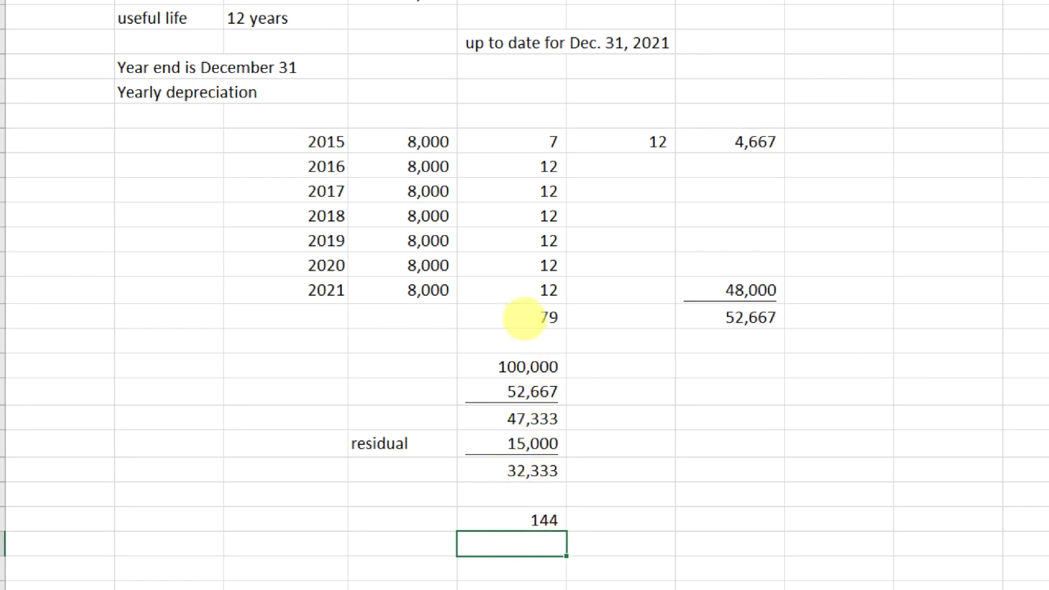
- Bring the total months already depreciated from E23 into E32 by reference
{"action": "left_click", "coordinate": [525, 318]}
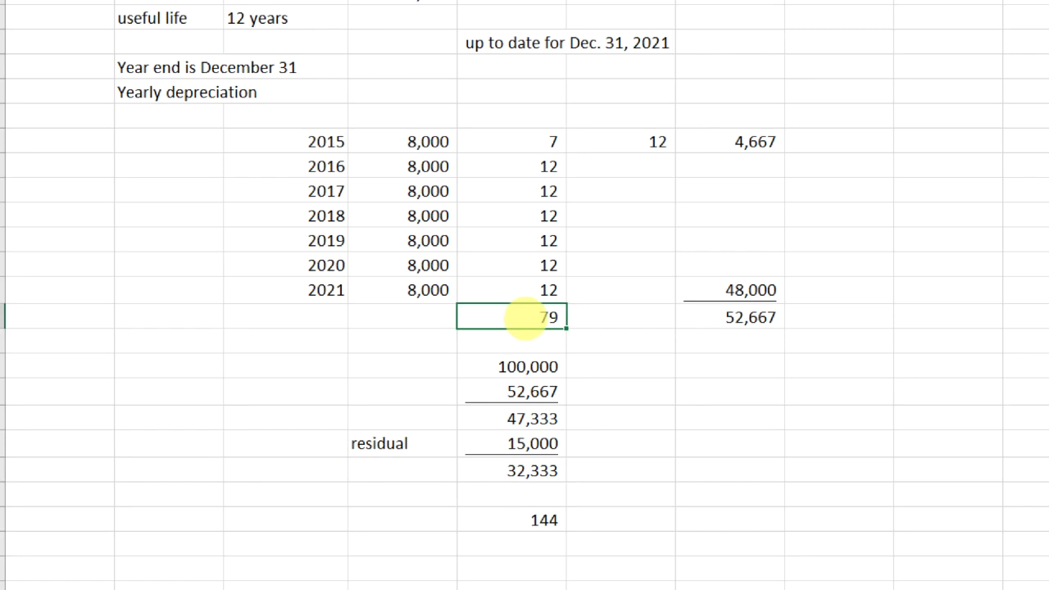
{"action": "key", "text": "Down"}
{"action": "key", "text": "Down"}
{"action": "key", "text": "Down"}
{"action": "key", "text": "Down"}
{"action": "key", "text": "Down"}
{"action": "key", "text": "Down"}
{"action": "key", "text": "Down"}
{"action": "key", "text": "Down"}
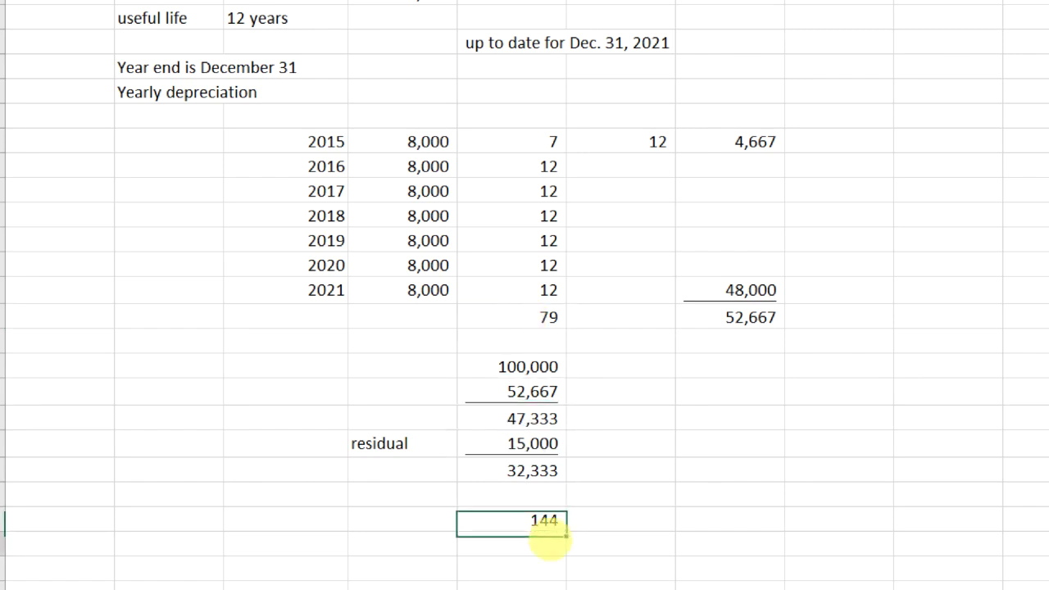
{"action": "left_click", "coordinate": [549, 541]}
{"action": "type", "text": "+"}
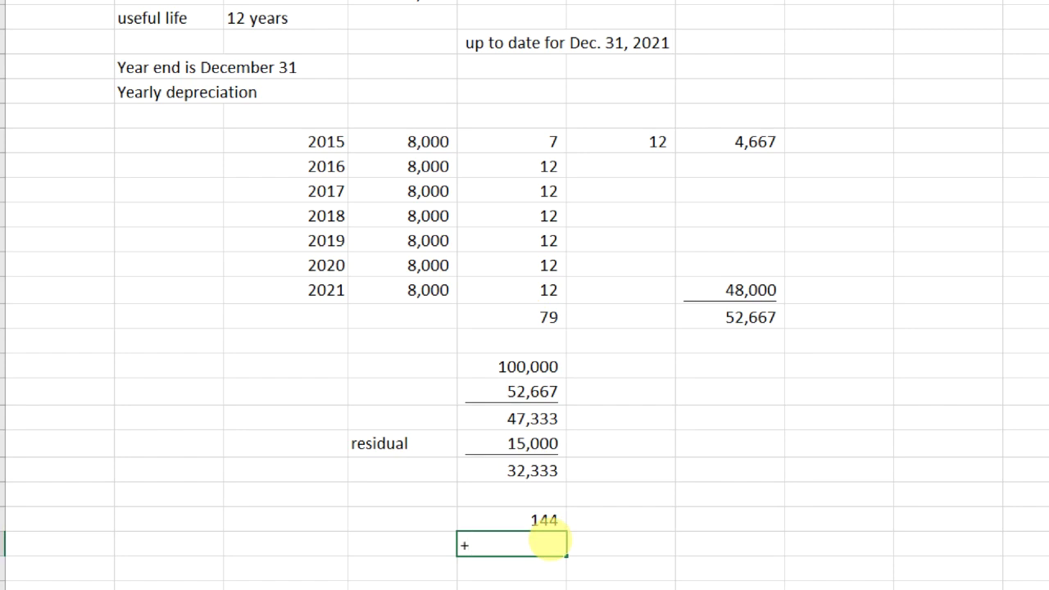
{"action": "key", "text": "Up"}
{"action": "key", "text": "Up"}
{"action": "key", "text": "Up"}
{"action": "key", "text": "Up"}
{"action": "key", "text": "Up"}
{"action": "key", "text": "Up"}
{"action": "key", "text": "Up"}
{"action": "key", "text": "Up"}
{"action": "key", "text": "Up"}
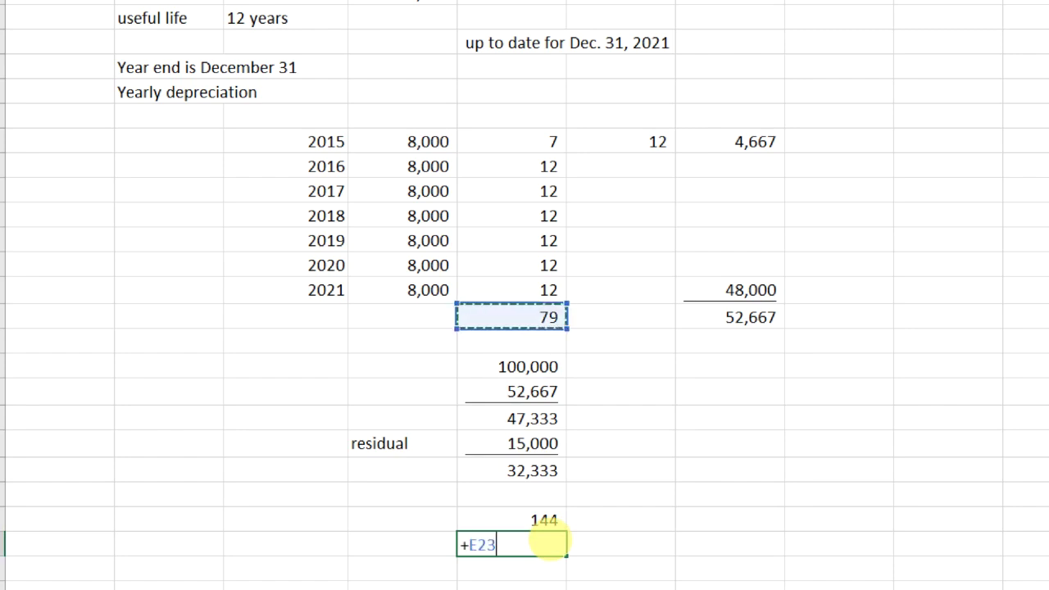
{"action": "key", "text": "Return"}
- Underline E32 and calculate the remaining months in E33 by subtracting E32 from E31
{"action": "scroll", "coordinate": [549, 541], "scroll_direction": "down", "scroll_amount": 2}
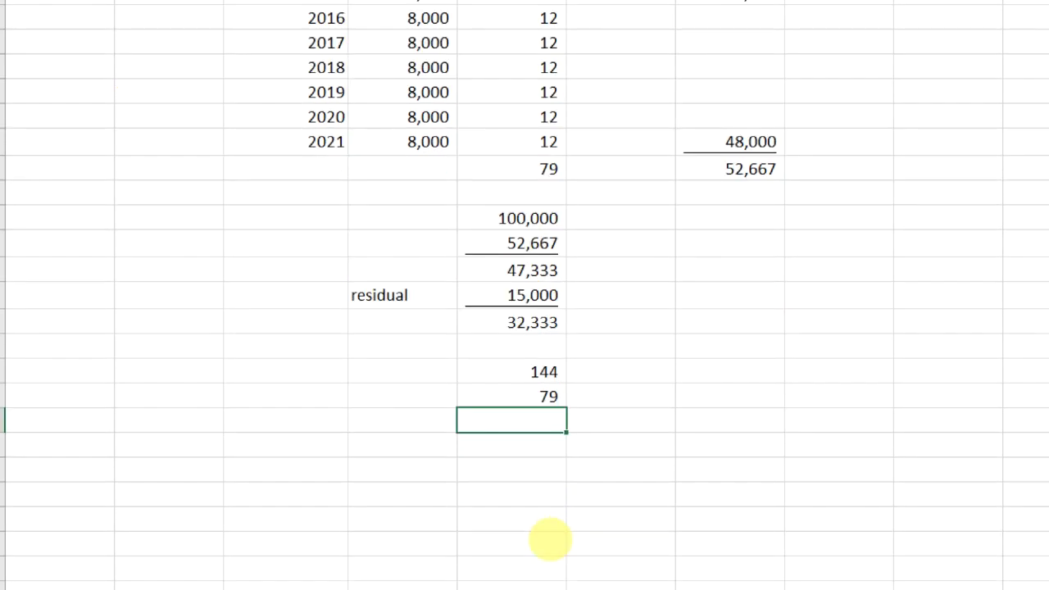
{"action": "key", "text": "Up"}
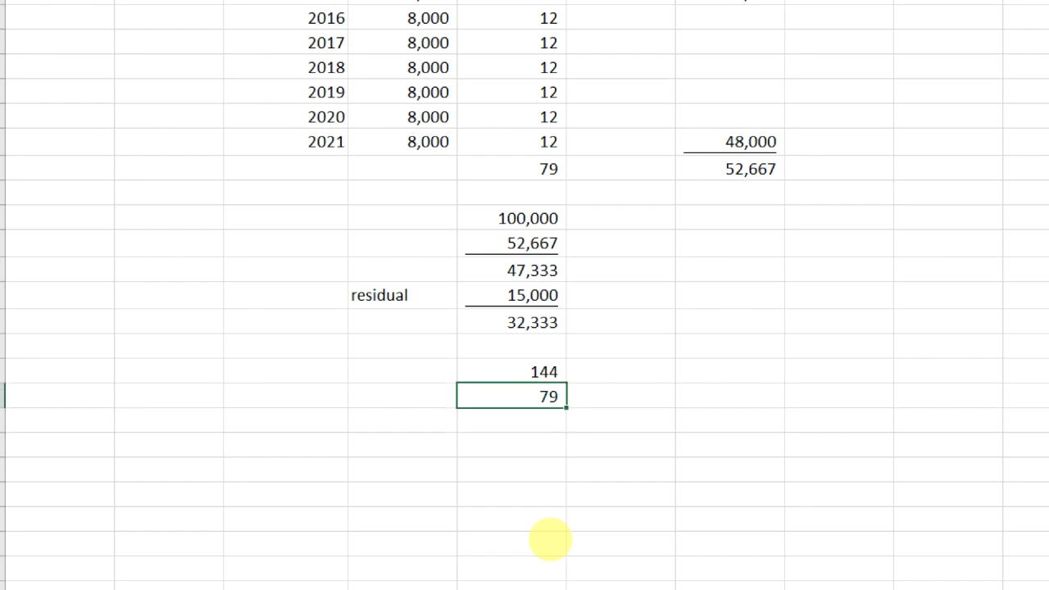
{"action": "key", "text": "ctrl+u"}
{"action": "key", "text": "Down"}
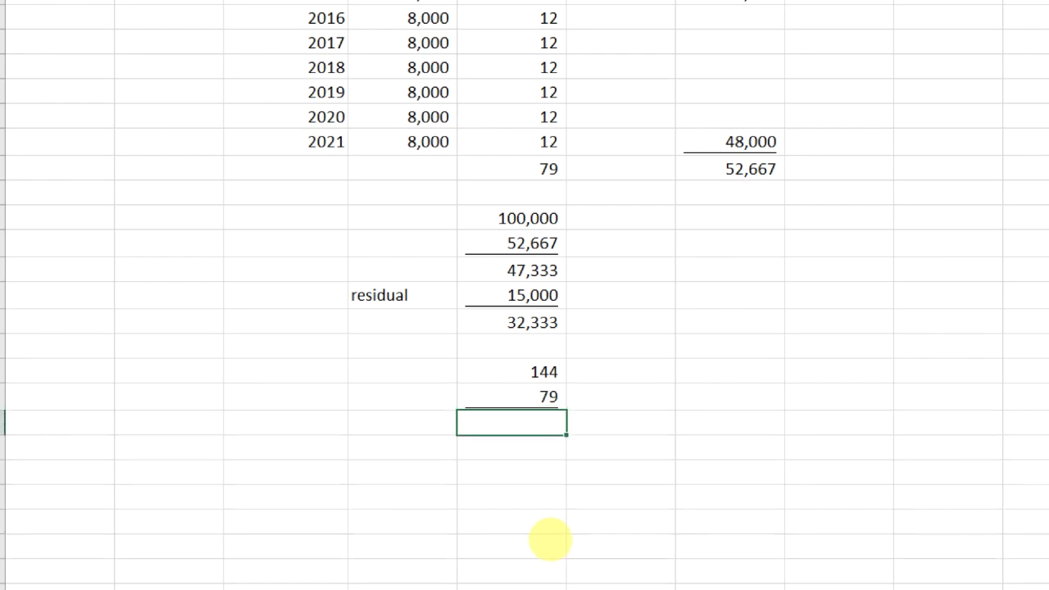
{"action": "type", "text": "+"}
{"action": "key", "text": "Up"}
{"action": "key", "text": "Up"}
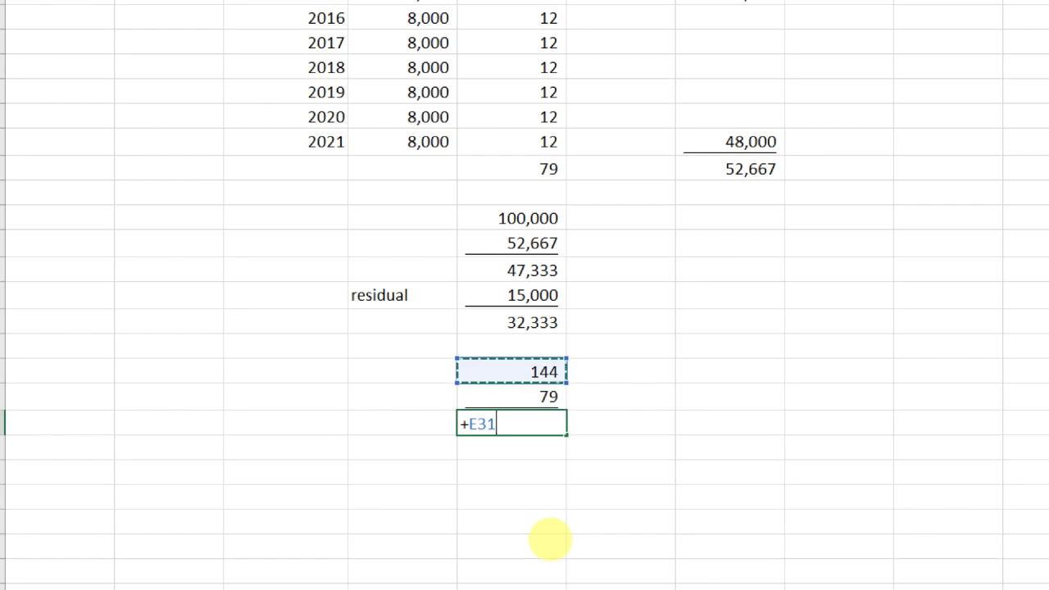
{"action": "type", "text": "-"}
{"action": "key", "text": "Up"}
{"action": "key", "text": "Return"}
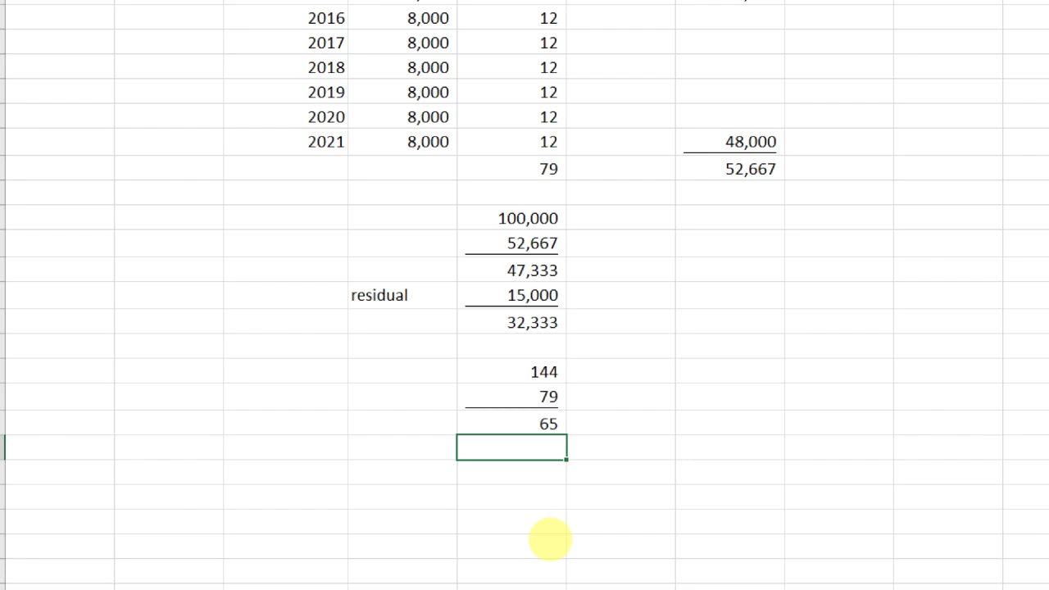
- Bring the remaining depreciable amount from E29 into E35 by reference
{"action": "key", "text": "Up"}
{"action": "key", "text": "Up"}
{"action": "key", "text": "Up"}
{"action": "key", "text": "Up"}
{"action": "key", "text": "Up"}
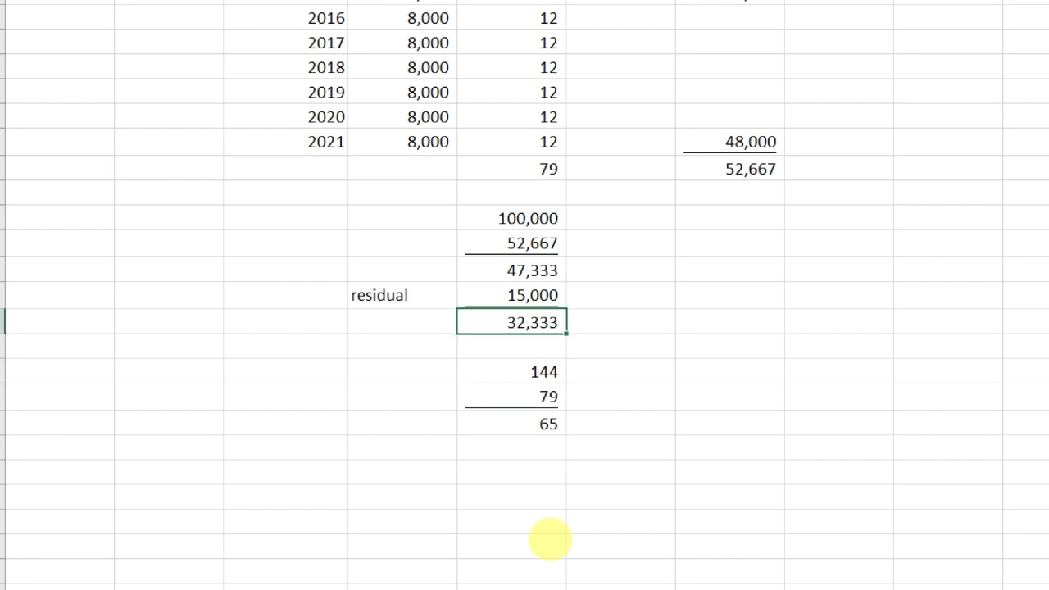
{"action": "key", "text": "Down"}
{"action": "key", "text": "Down"}
{"action": "key", "text": "Down"}
{"action": "key", "text": "Down"}
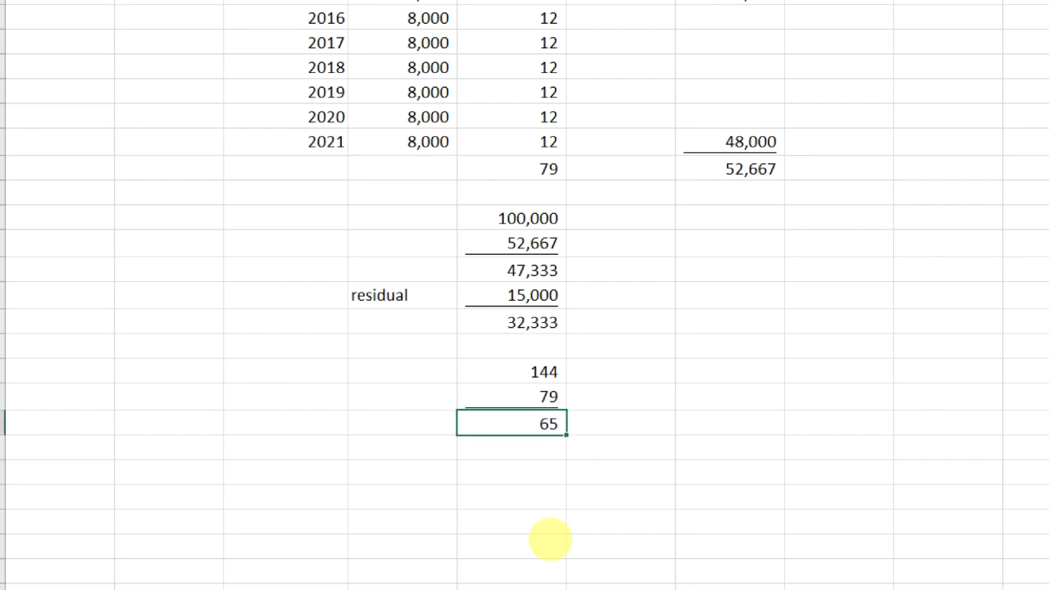
{"action": "key", "text": "Down"}
{"action": "key", "text": "Down"}
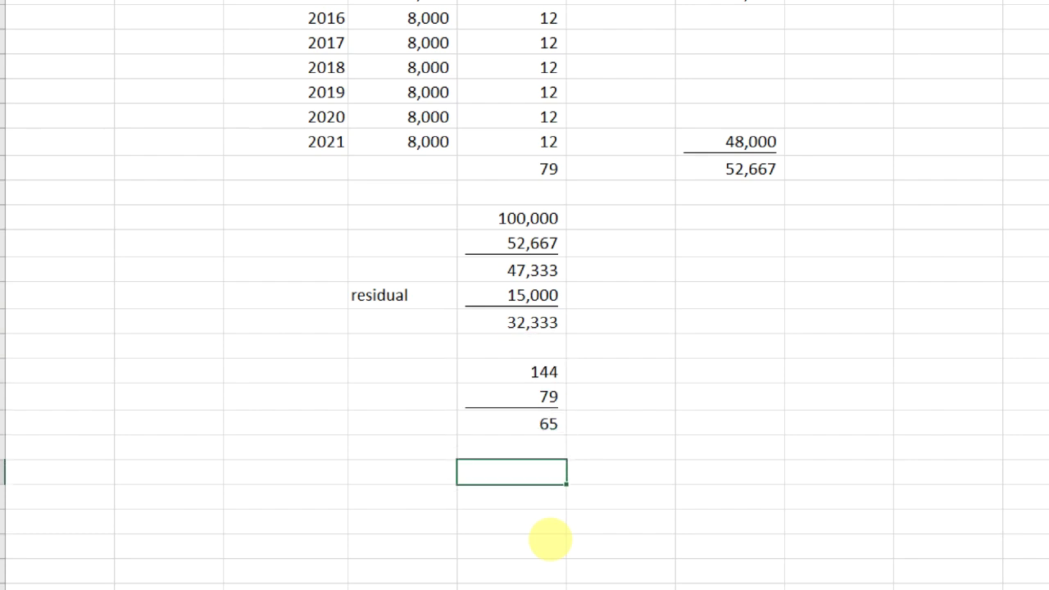
{"action": "type", "text": "+"}
{"action": "key", "text": "Up"}
{"action": "key", "text": "Up"}
{"action": "key", "text": "Up"}
{"action": "key", "text": "Up"}
{"action": "key", "text": "Up"}
{"action": "key", "text": "Up"}
{"action": "key", "text": "Return"}
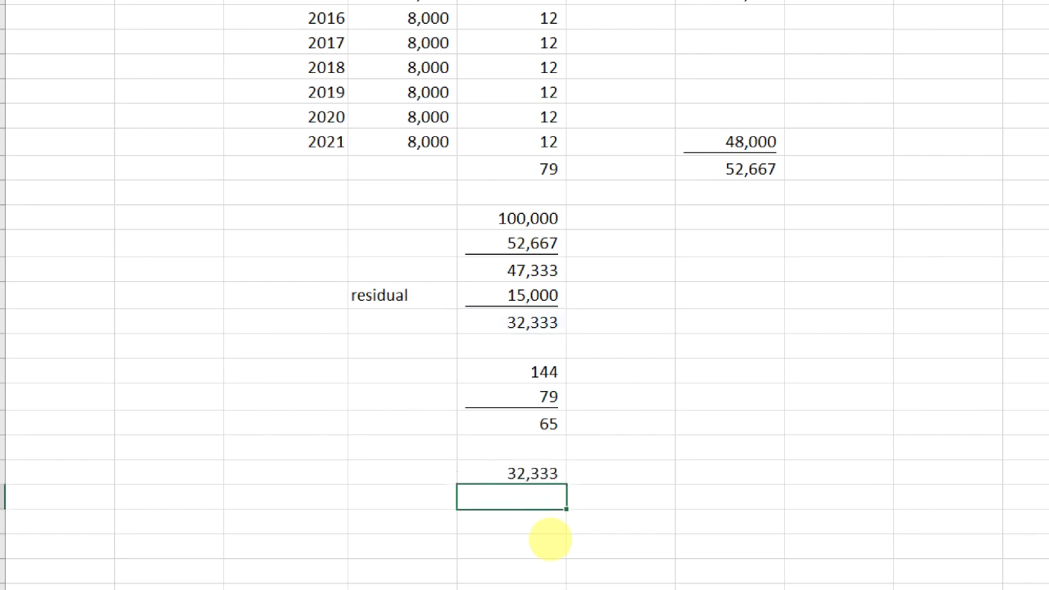
- Bring the remaining months from E33 into F35 by reference, beside the depreciable amount
{"action": "key", "text": "Up"}
{"action": "key", "text": "Right"}
{"action": "type", "text": "+"}
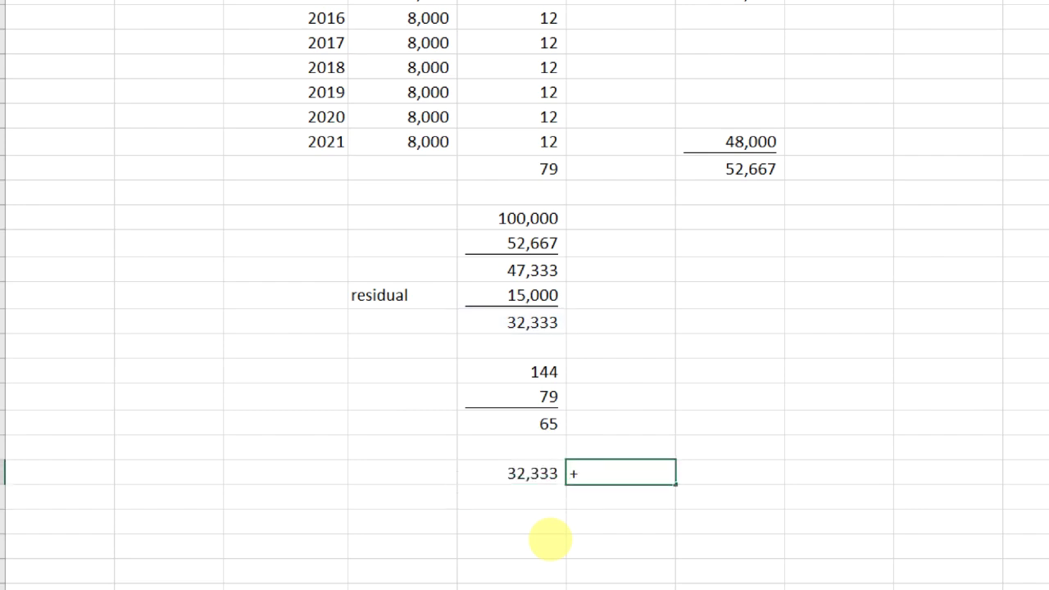
{"action": "key", "text": "Left"}
{"action": "key", "text": "Up"}
{"action": "key", "text": "Up"}
{"action": "key", "text": "Return"}
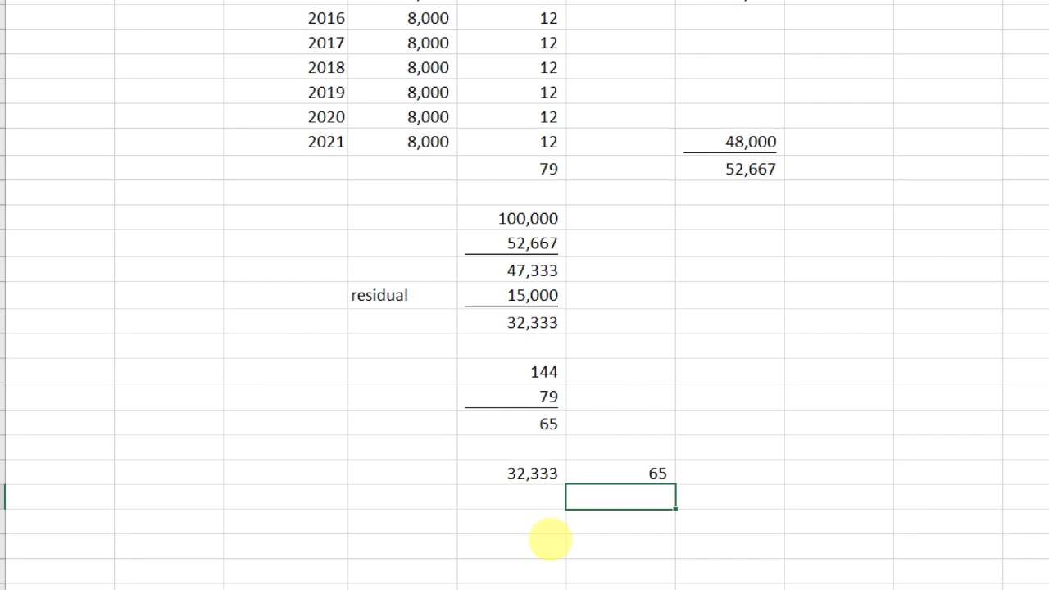
- Calculate the monthly depreciation in G35 by dividing E35 by F35
{"action": "key", "text": "Up"}
{"action": "key", "text": "Right"}
{"action": "type", "text": "+"}
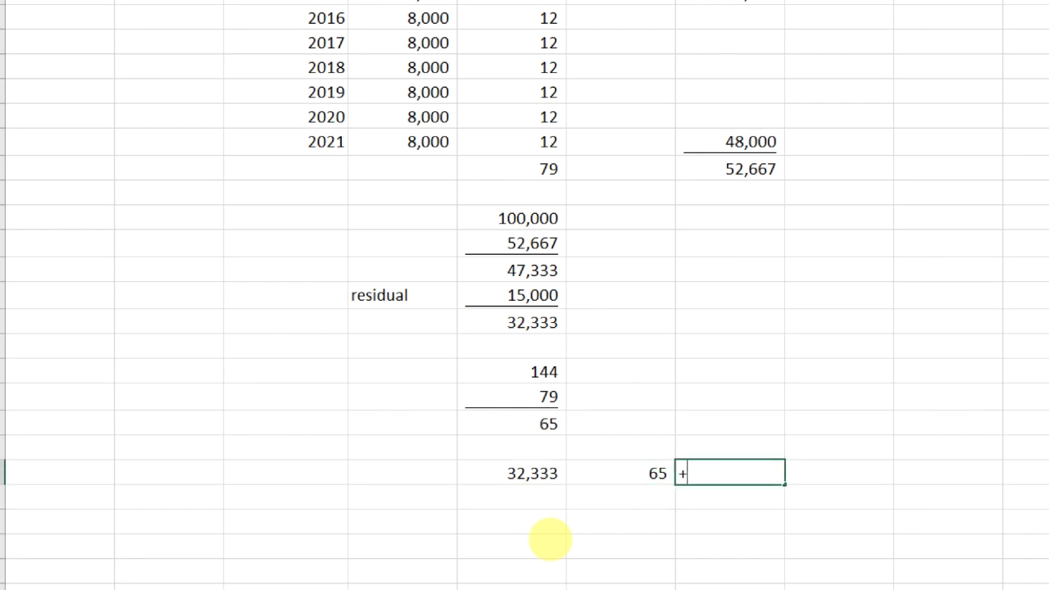
{"action": "key", "text": "Left"}
{"action": "key", "text": "Left"}
{"action": "type", "text": "/"}
{"action": "key", "text": "Left"}
{"action": "key", "text": "Return"}
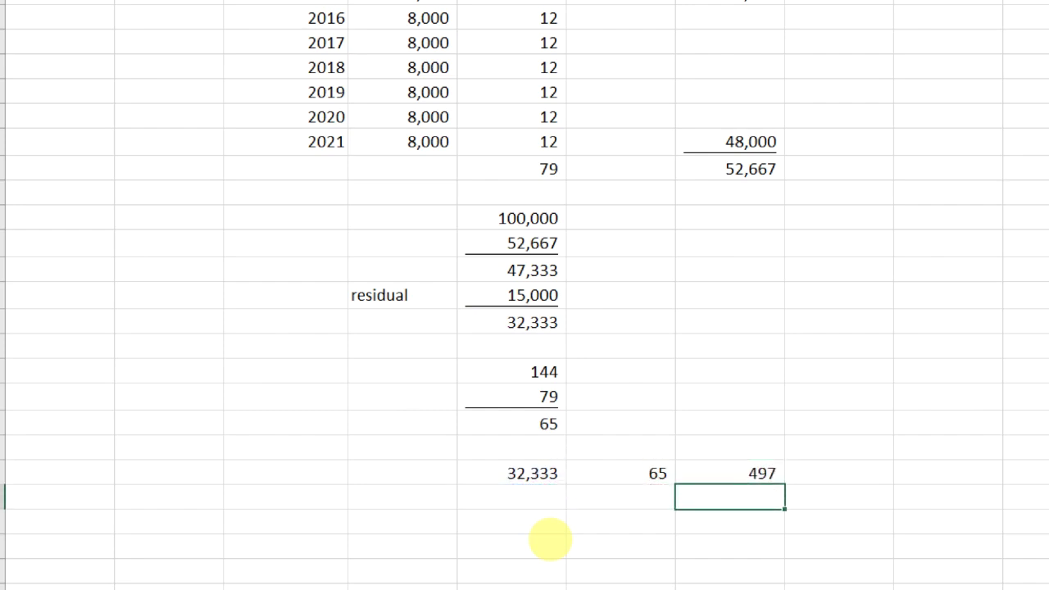
- Format the monthly depreciation in G35 to show two decimal places
{"action": "key", "text": "Up"}
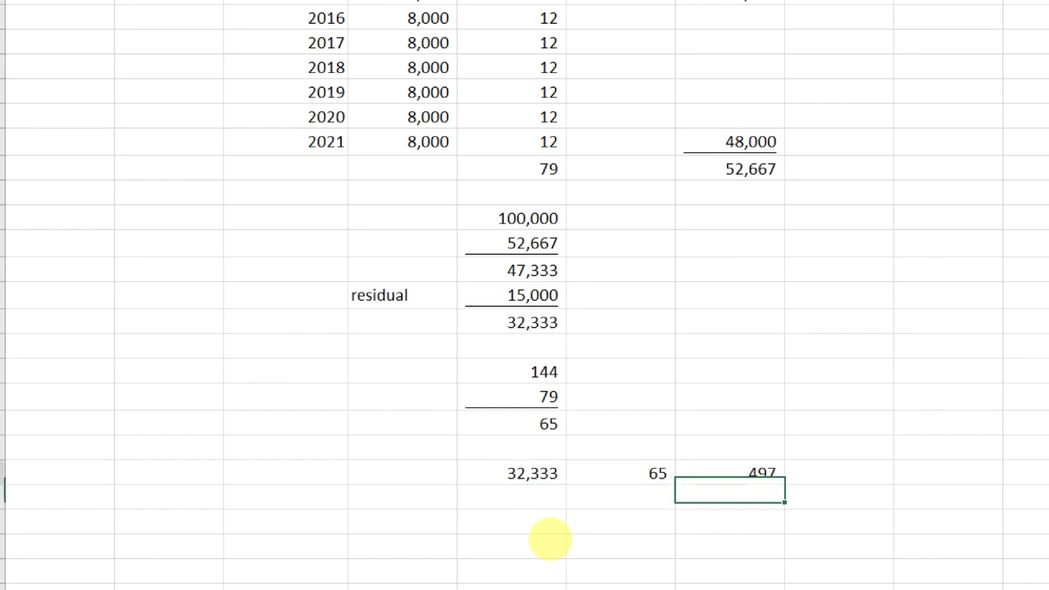
{"action": "key", "text": "alt+h"}
{"action": "key", "text": "0"}
{"action": "key", "text": "alt+h"}
{"action": "key", "text": "0"}
{"action": "key", "text": "alt+h"}
{"action": "key", "text": "0"}
{"action": "key", "text": "alt+h"}
{"action": "key", "text": "0"}
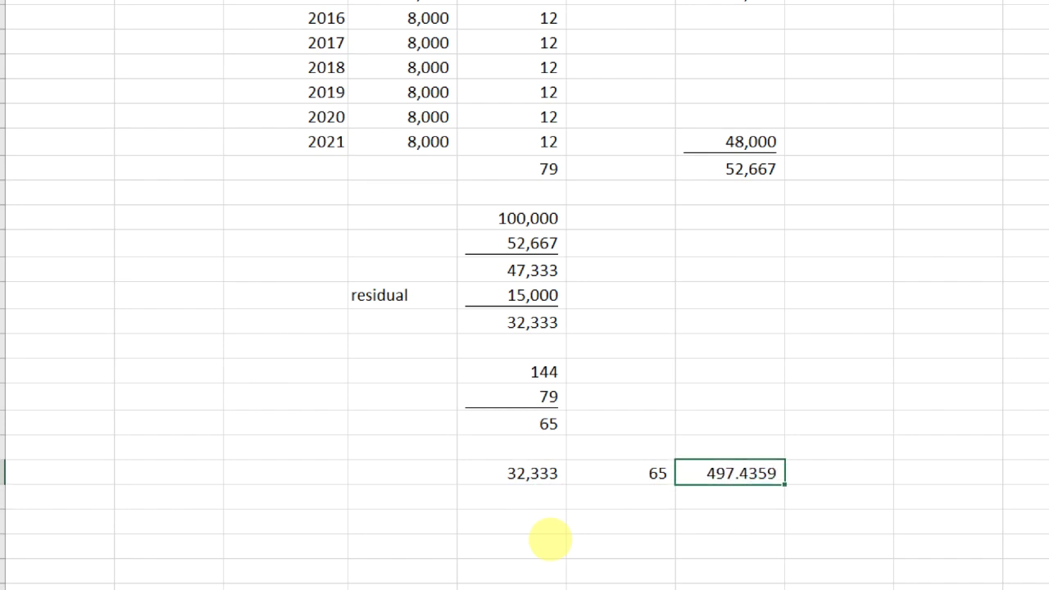
{"action": "key", "text": "alt+h"}
{"action": "key", "text": "9"}
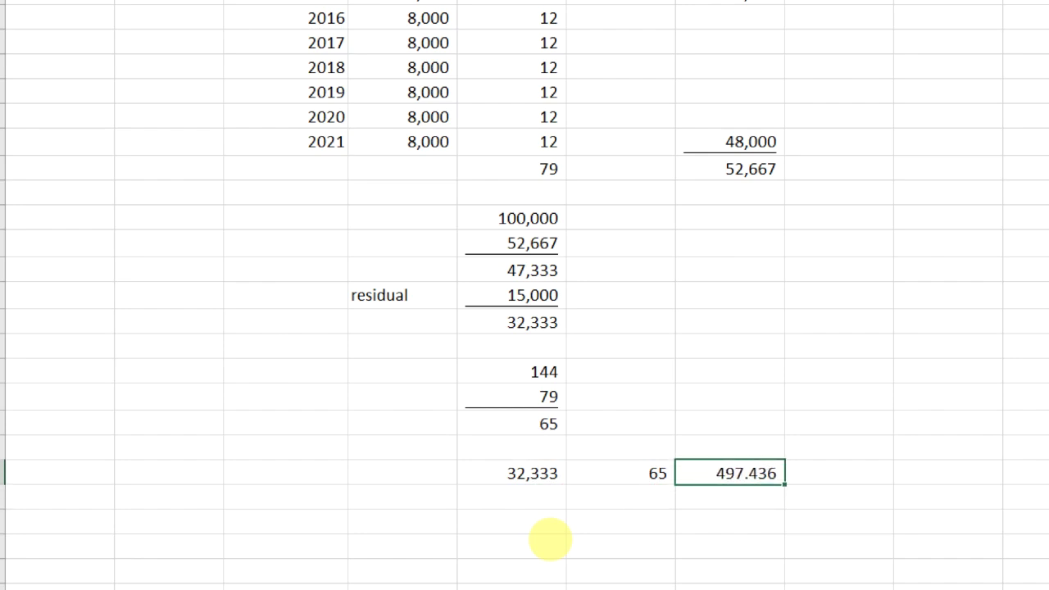
{"action": "key", "text": "alt+h"}
{"action": "key", "text": "9"}
{"action": "left_click_drag", "start_coordinate": [948, 243], "coordinate": [948, 270]}
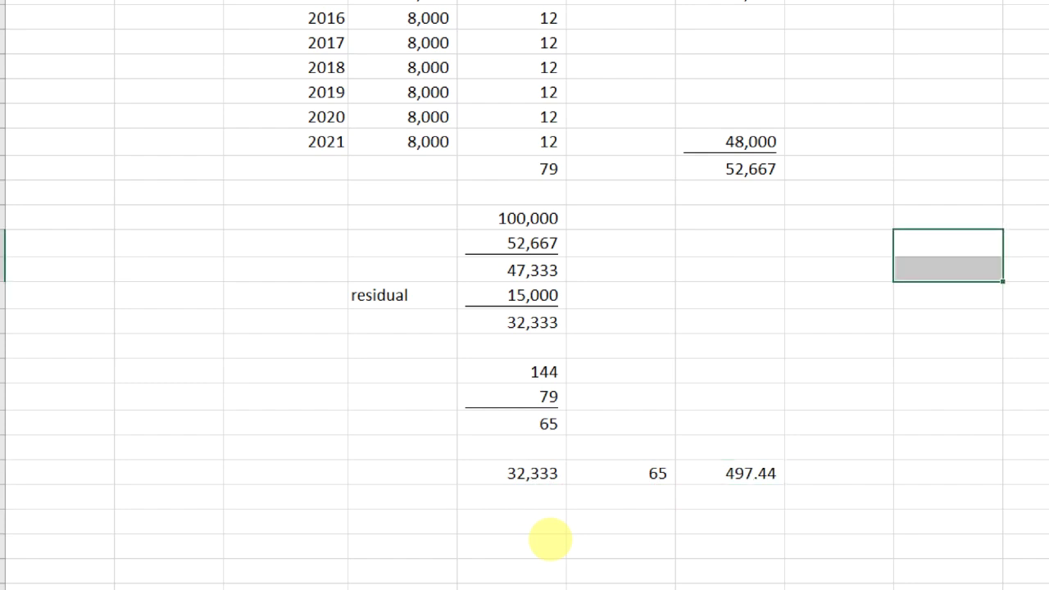
{"action": "left_click", "coordinate": [730, 473]}
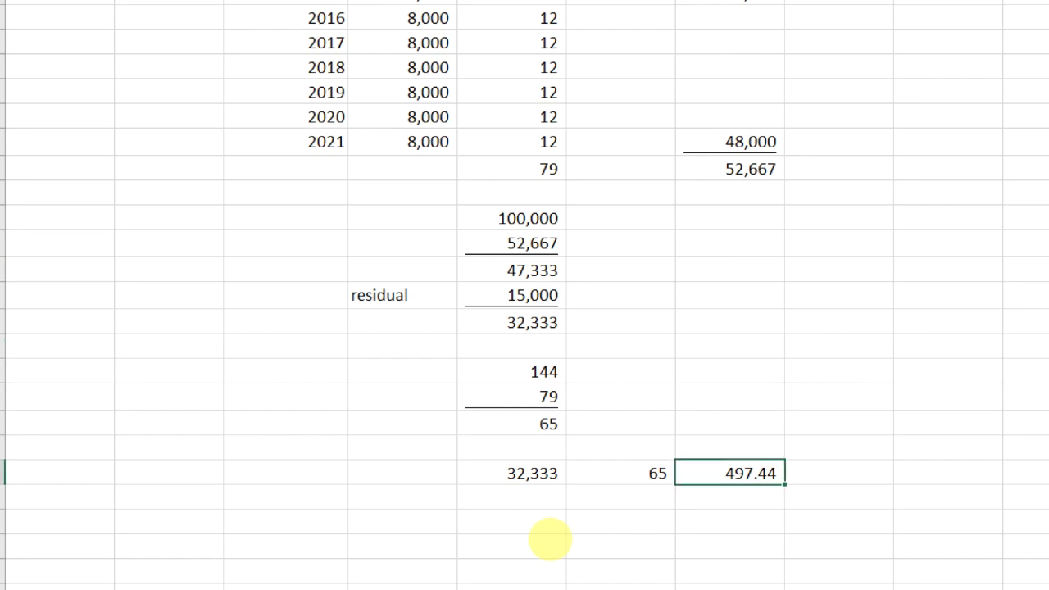
- Enter 12 in G36 below the monthly depreciation and underline it
{"action": "key", "text": "Down"}
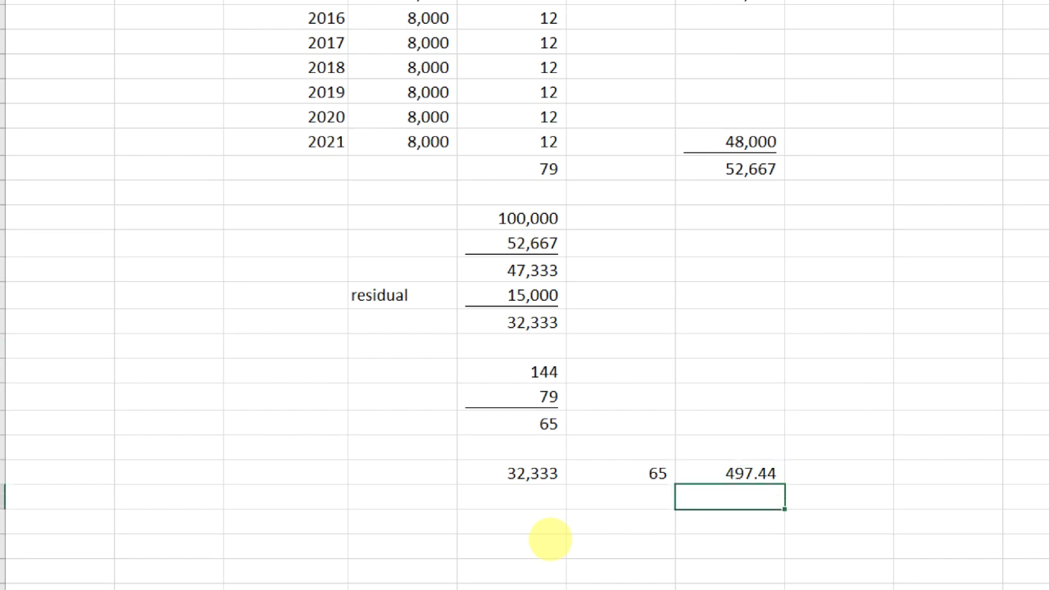
{"action": "type", "text": "12"}
{"action": "key", "text": "Return"}
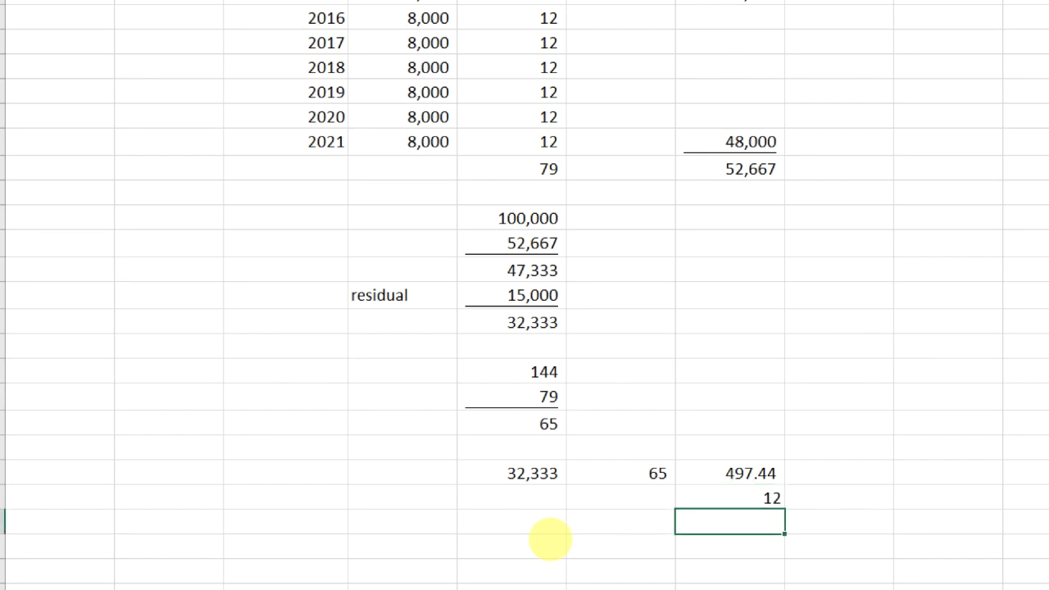
{"action": "key", "text": "Up"}
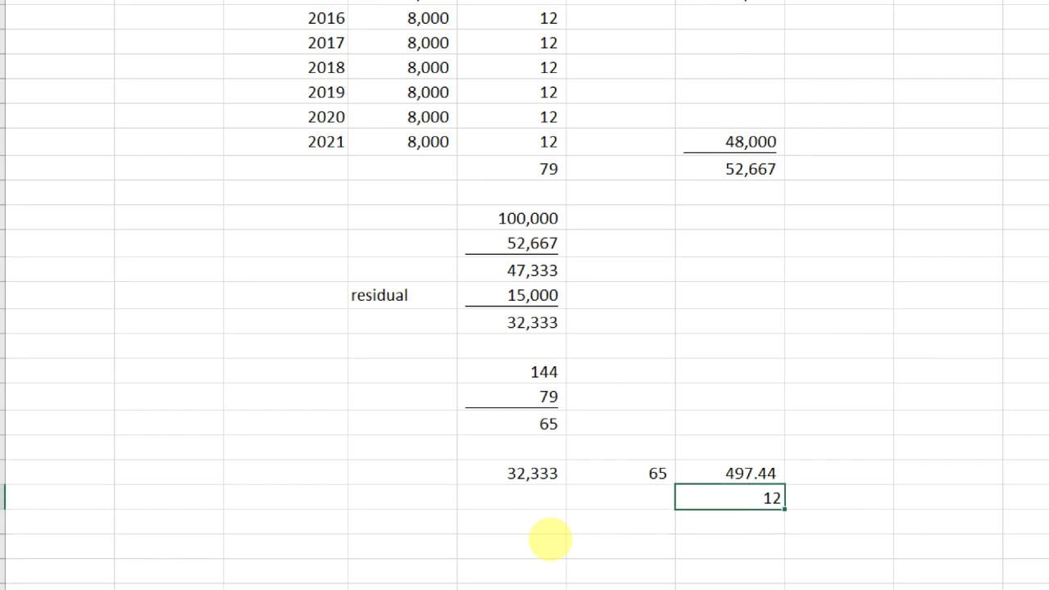
{"action": "key", "text": "ctrl+u"}
{"action": "key", "text": "Return"}
- Calculate the revised yearly depreciation in G37 by multiplying G36 by G35
{"action": "type", "text": "+"}
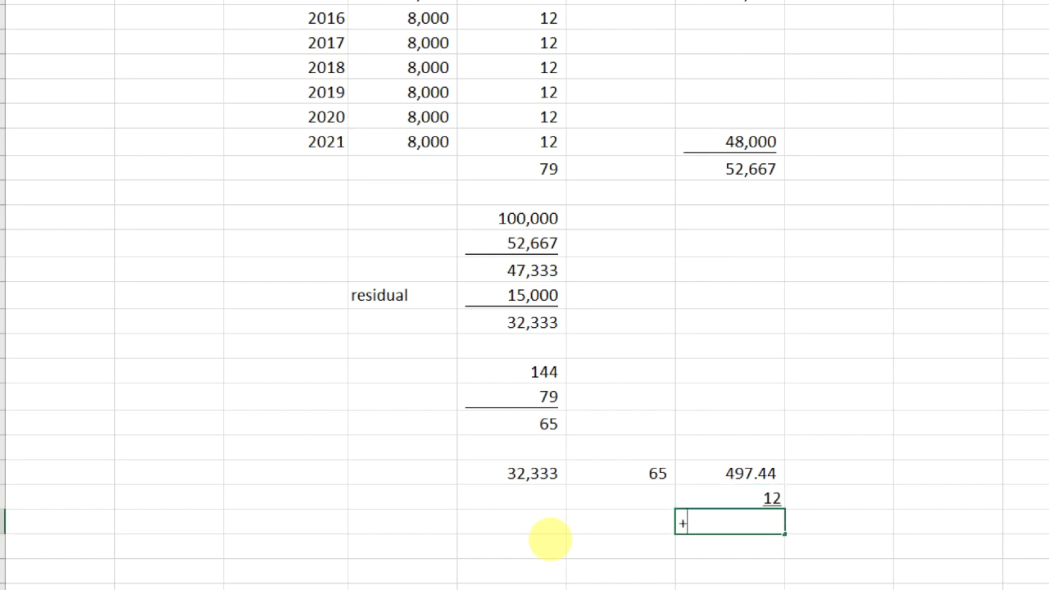
{"action": "key", "text": "Up"}
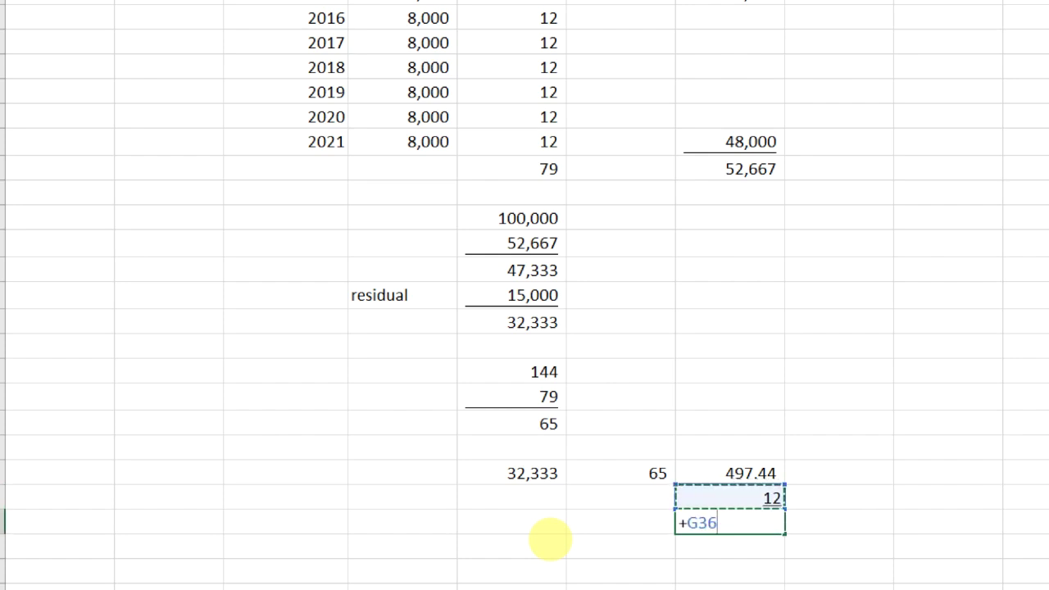
{"action": "type", "text": "*"}
{"action": "key", "text": "Up"}
{"action": "key", "text": "Up"}
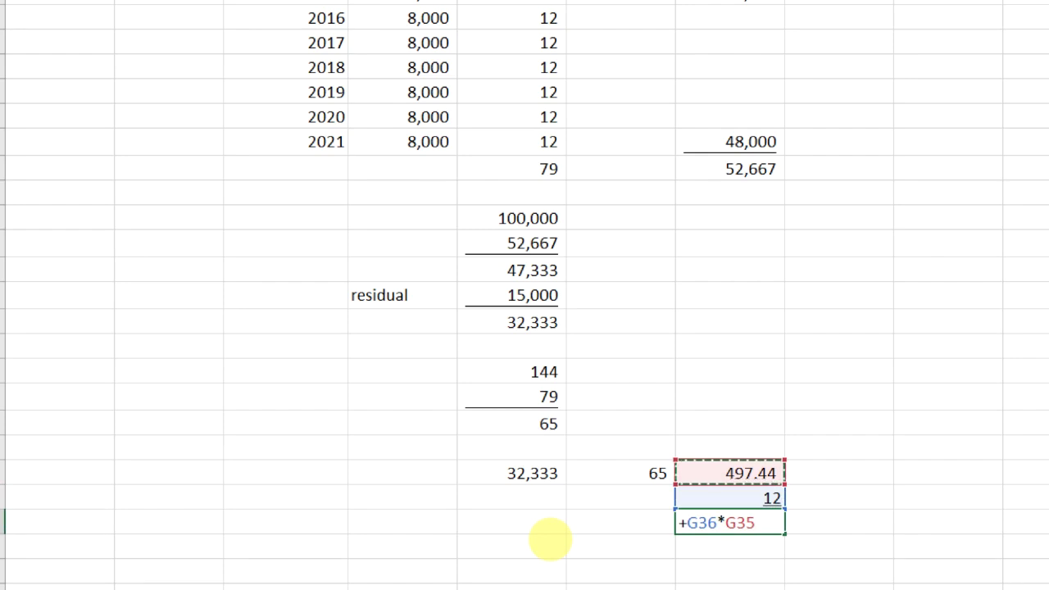
{"action": "key", "text": "Return"}
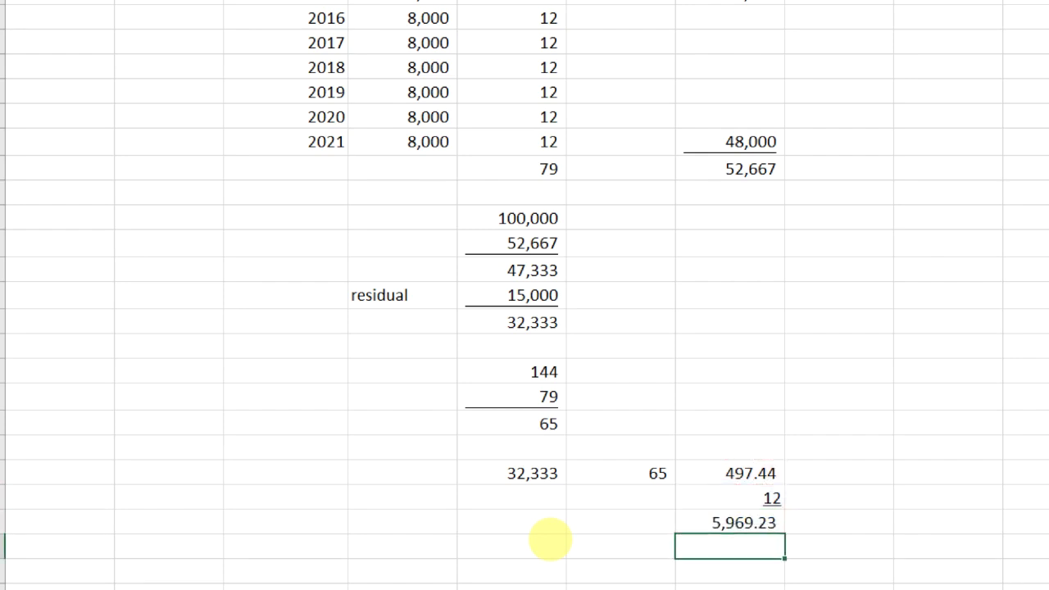
{"action": "key", "text": "Up"}
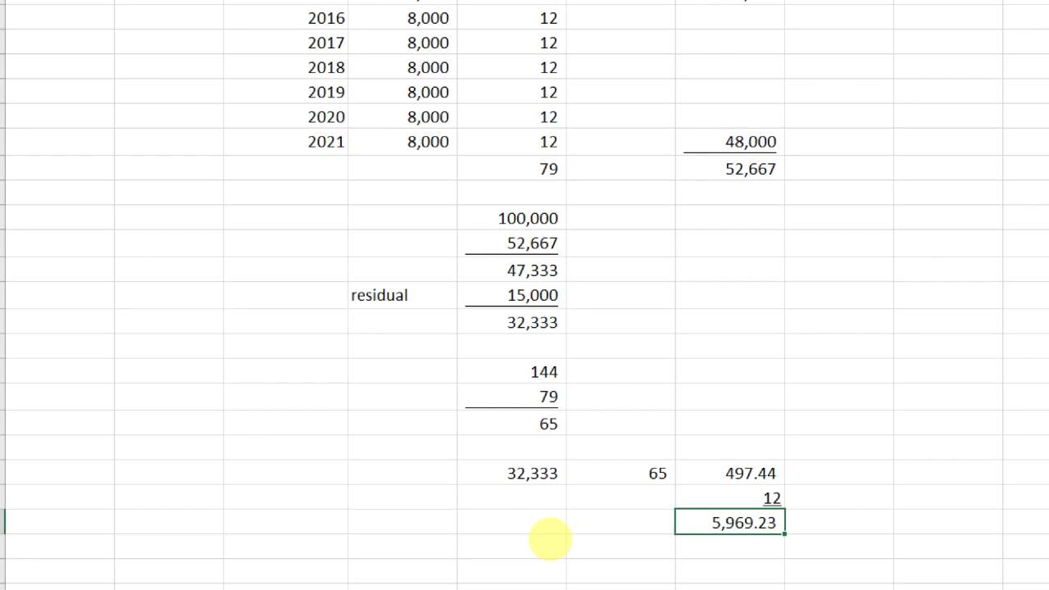
- Enter the journal entry date Dec. 31/22 as text in D39, two rows below the yearly depreciation
{"action": "scroll", "coordinate": [549, 538], "scroll_direction": "down", "scroll_amount": 1}
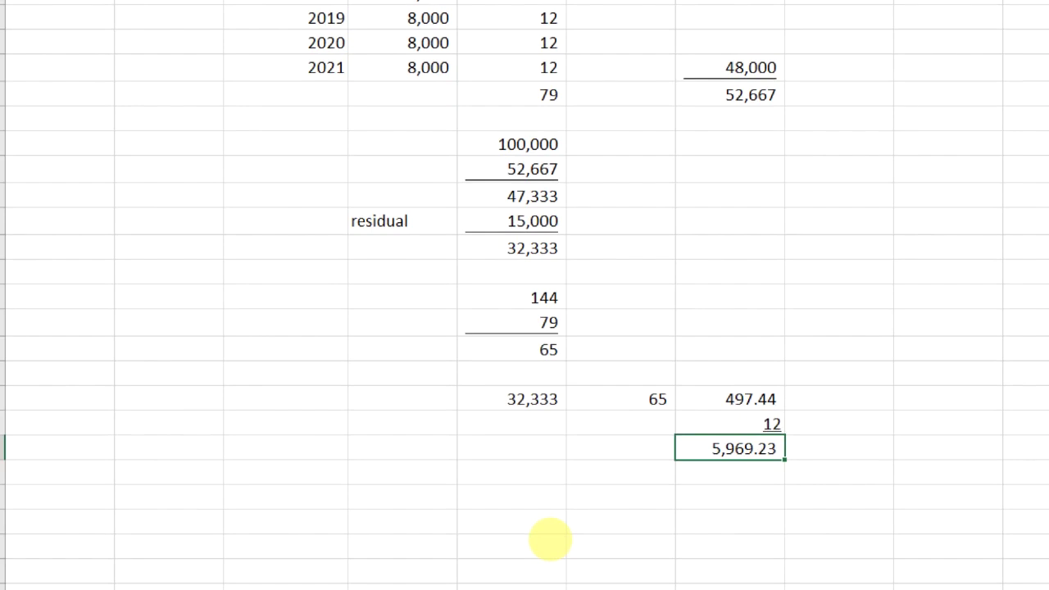
{"action": "scroll", "coordinate": [549, 538], "scroll_direction": "up", "scroll_amount": 2}
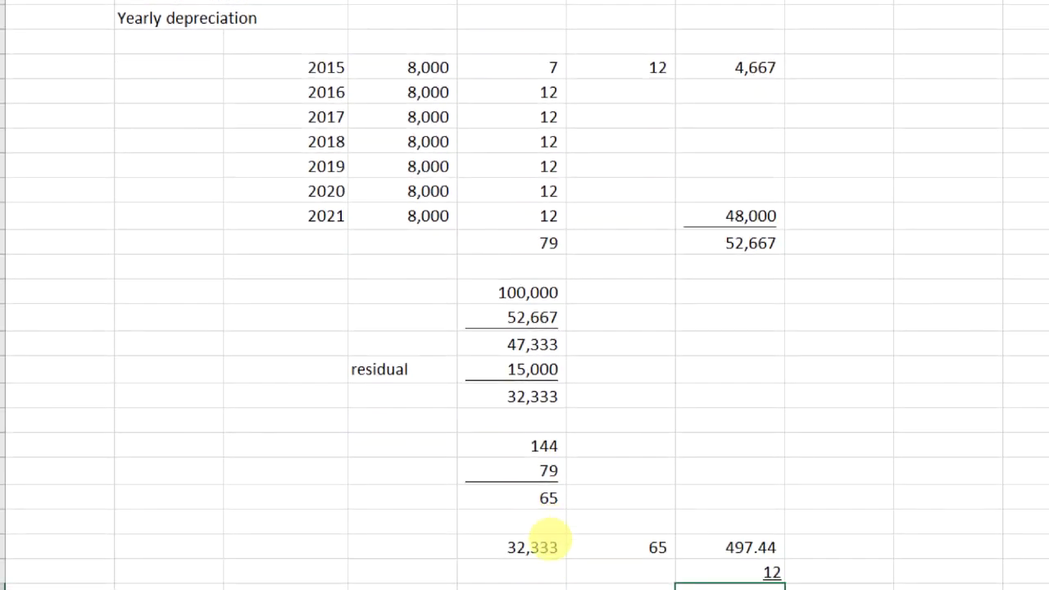
{"action": "scroll", "coordinate": [549, 539], "scroll_direction": "down", "scroll_amount": 1}
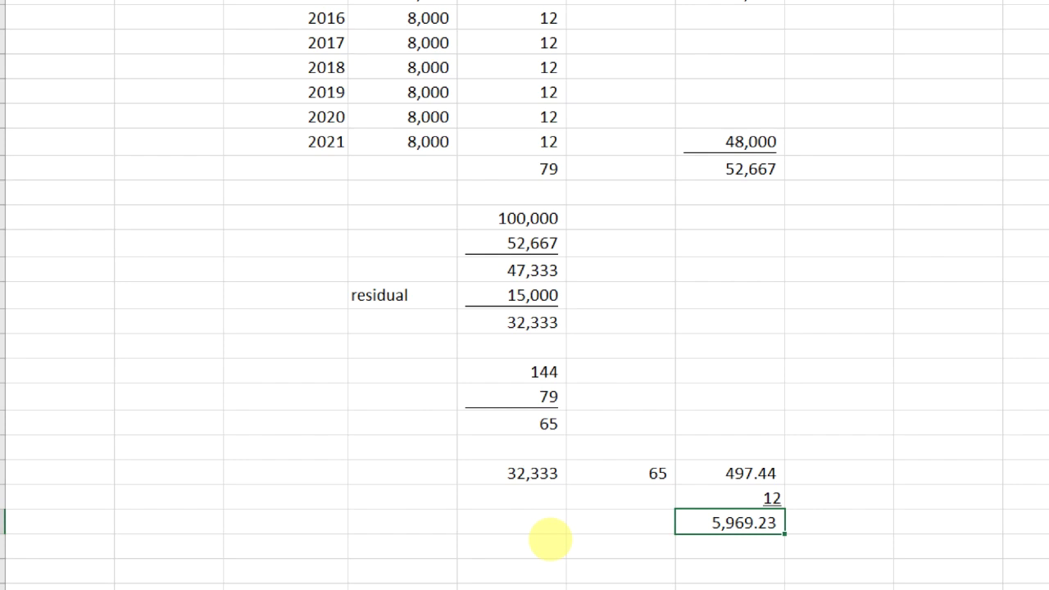
{"action": "scroll", "coordinate": [550, 539], "scroll_direction": "down", "scroll_amount": 2}
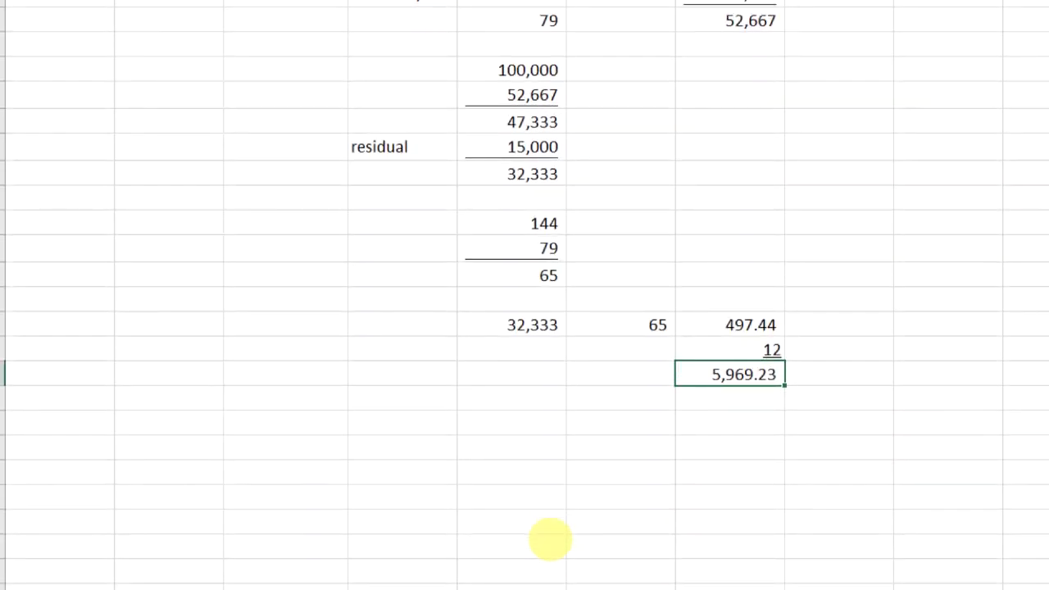
{"action": "key", "text": "Down"}
{"action": "key", "text": "Down"}
{"action": "key", "text": "Left"}
{"action": "key", "text": "Left"}
{"action": "key", "text": "Left"}
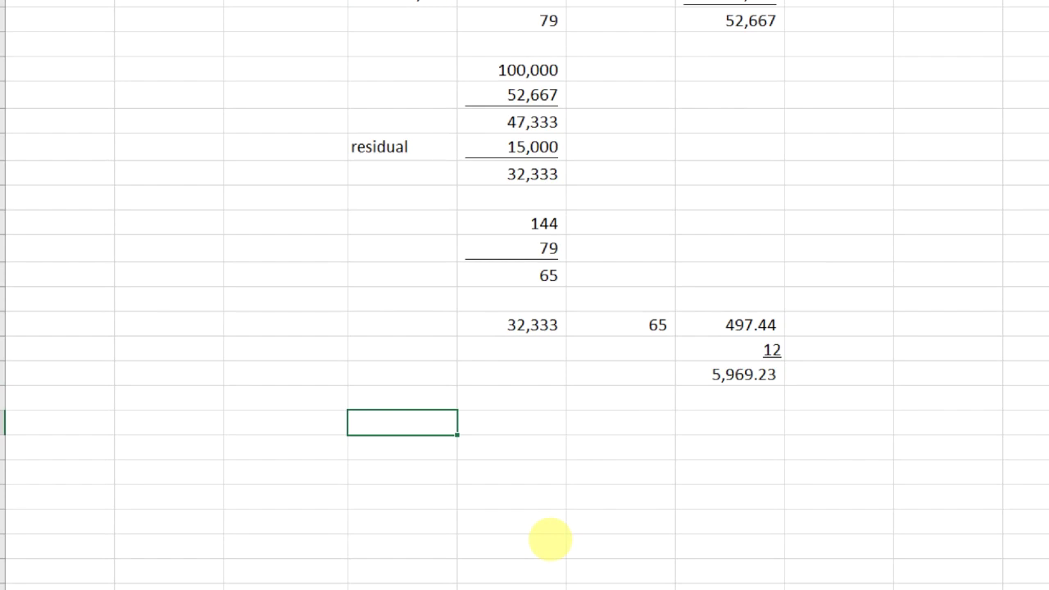
{"action": "type", "text": "'Dec. 31/22"}
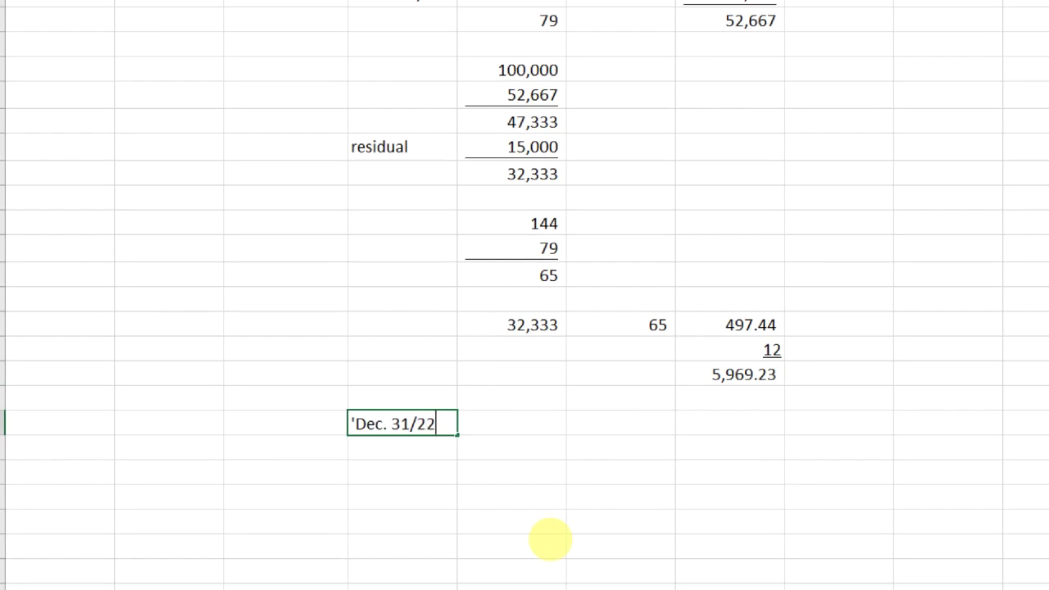
{"action": "key", "text": "Tab"}
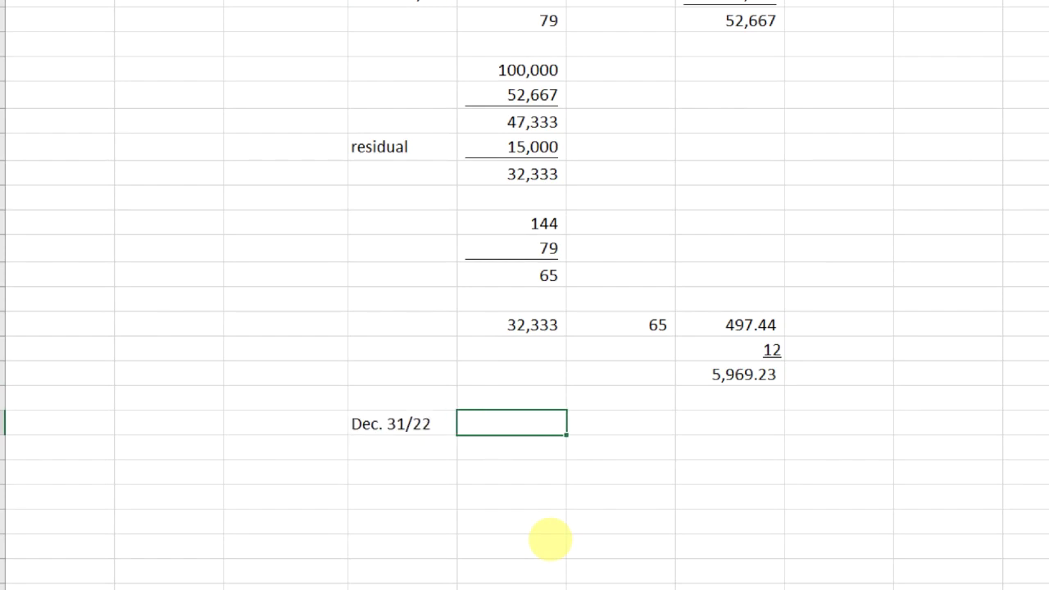
- Enter the accounts Depreciation expense in E39 and an indented Accumulated depreciation in E40
{"action": "type", "text": "Deprecia"}
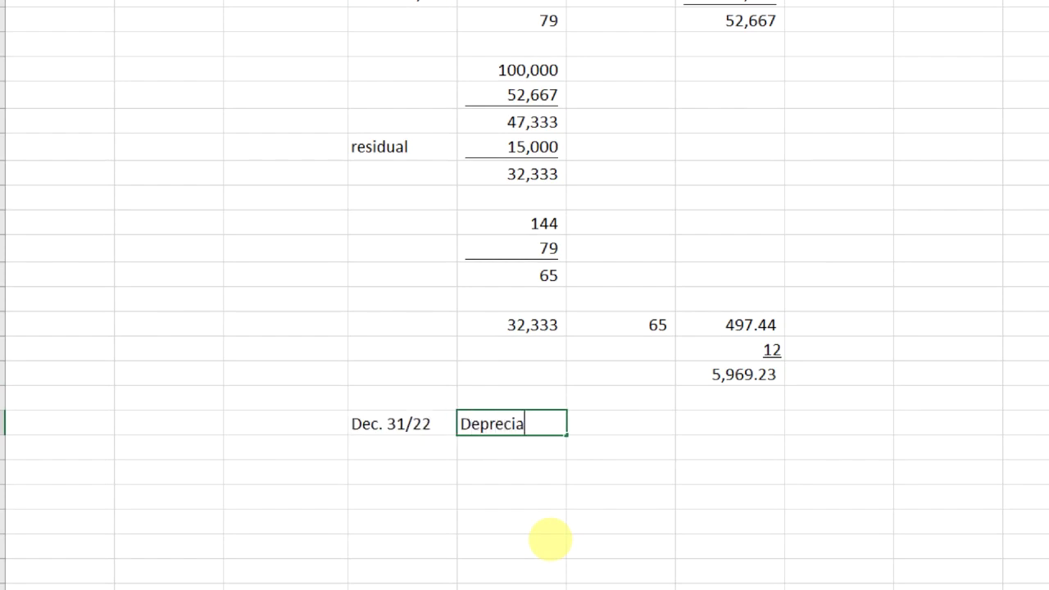
{"action": "type", "text": "tion expen"}
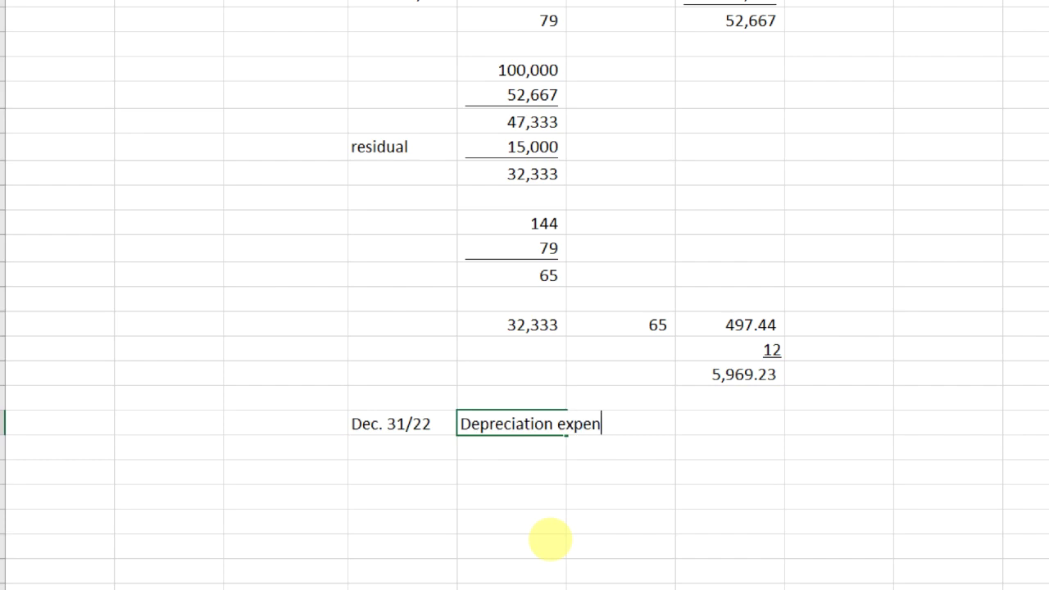
{"action": "type", "text": "se"}
{"action": "key", "text": "Down"}
{"action": "type", "text": "Accumulated depreciation"}
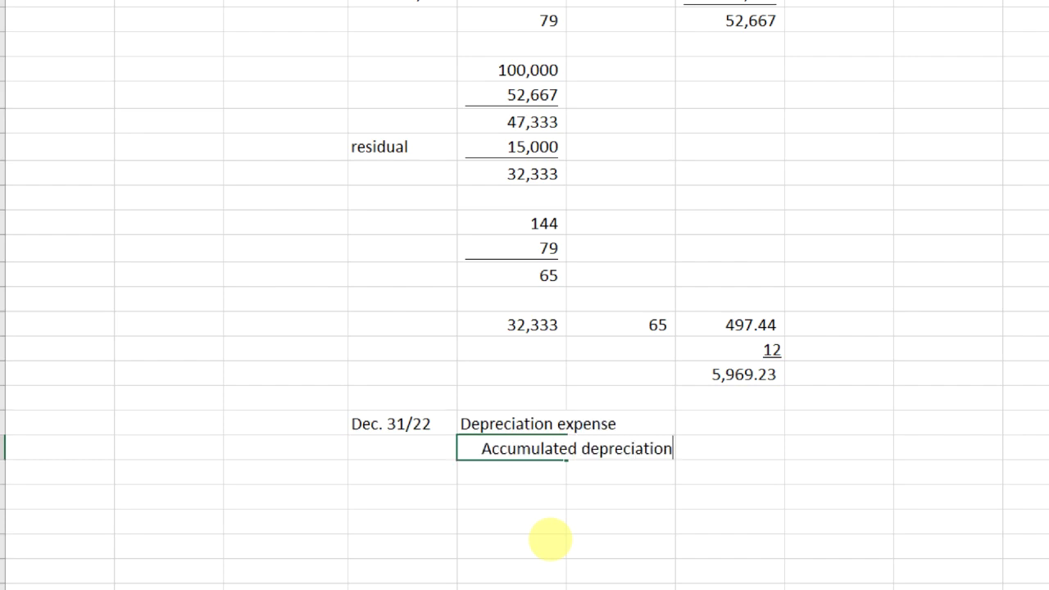
- Fill the Depreciation expense debit in G39 with a reference to the yearly depreciation in G37
{"action": "key", "text": "Up"}
{"action": "key", "text": "Right"}
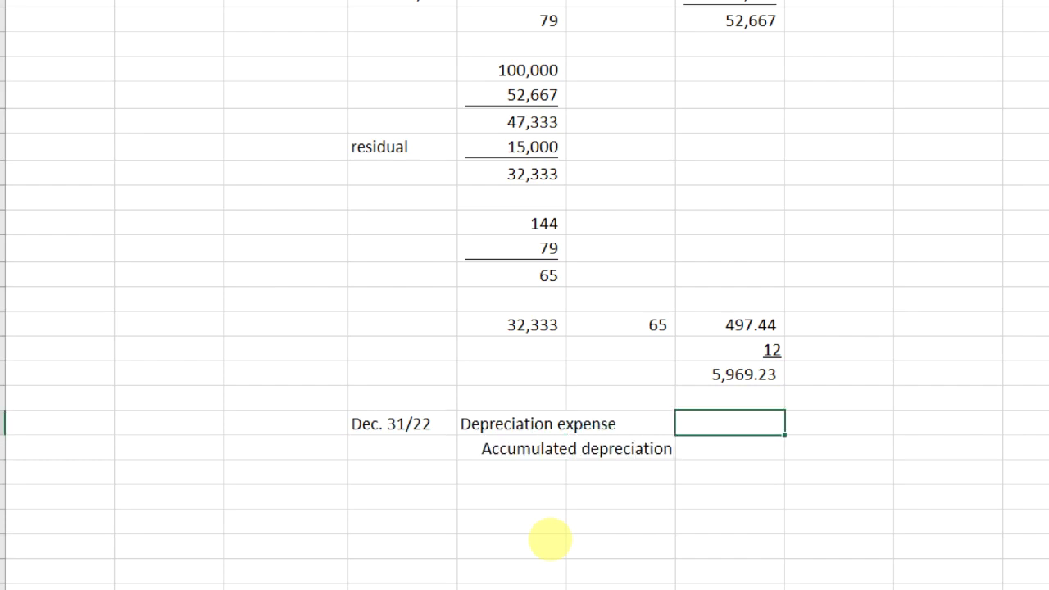
{"action": "type", "text": "+"}
{"action": "key", "text": "Up"}
{"action": "key", "text": "Up"}
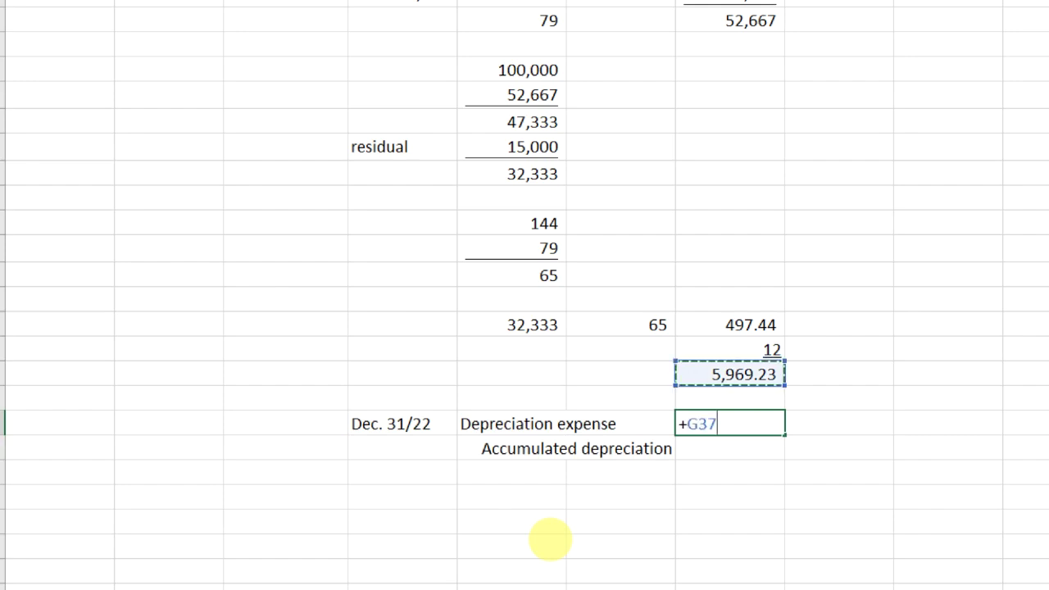
{"action": "key", "text": "Return"}
- Fill the Accumulated depreciation credit in H40 with a reference to the debit in G39
{"action": "key", "text": "Right"}
{"action": "type", "text": "+"}
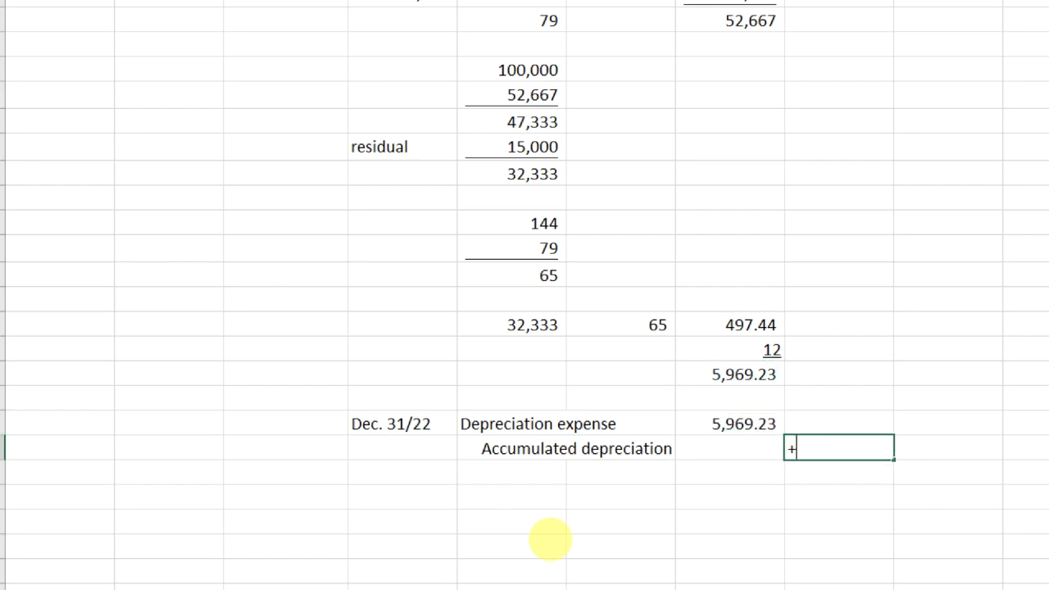
{"action": "key", "text": "Up"}
{"action": "key", "text": "Left"}
{"action": "key", "text": "Return"}
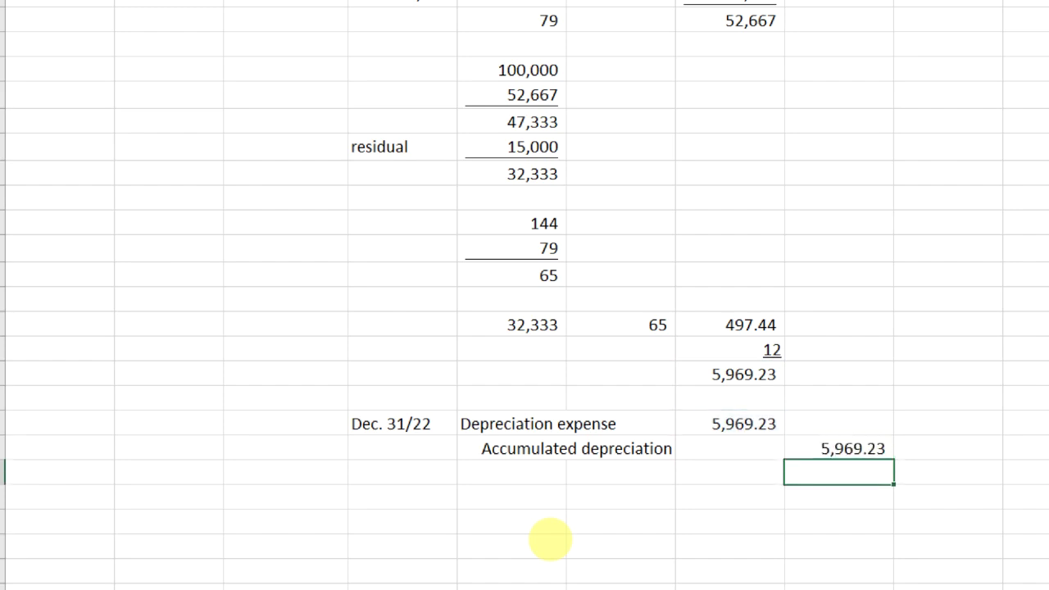
- Highlight the complete Dec. 31/22 journal entry in D39:H40 for review
{"action": "key", "text": "Down"}
{"action": "key", "text": "Right"}
{"action": "key", "text": "Up"}
{"action": "key", "text": "Up"}
{"action": "key", "text": "Up"}
{"action": "key", "text": "Left"}
{"action": "key", "text": "Left"}
{"action": "key", "text": "Left"}
{"action": "key", "text": "Left"}
{"action": "key", "text": "Left"}
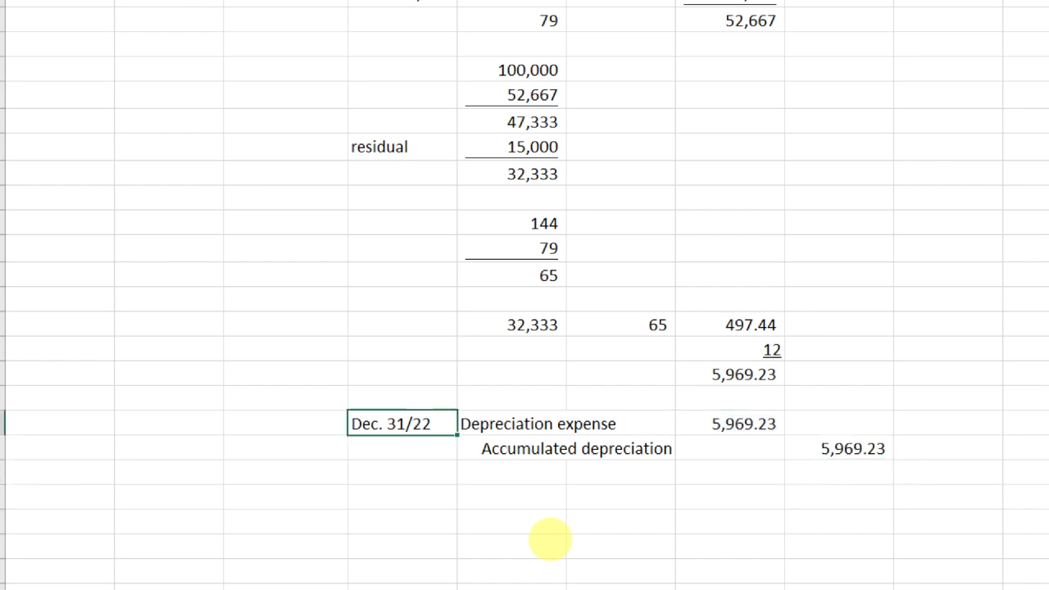
{"action": "key", "text": "shift+Down"}
{"action": "key", "text": "shift+Right"}
{"action": "key", "text": "shift+Right"}
{"action": "key", "text": "shift+Right"}
{"action": "key", "text": "shift+Right"}
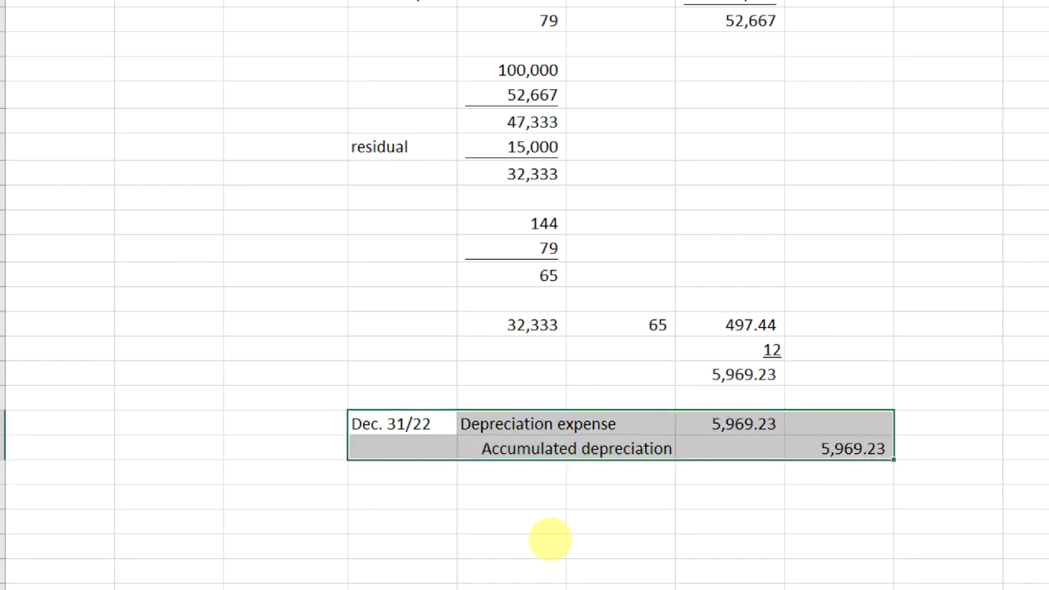
{"action": "scroll", "coordinate": [550, 540], "scroll_direction": "up", "scroll_amount": 2}
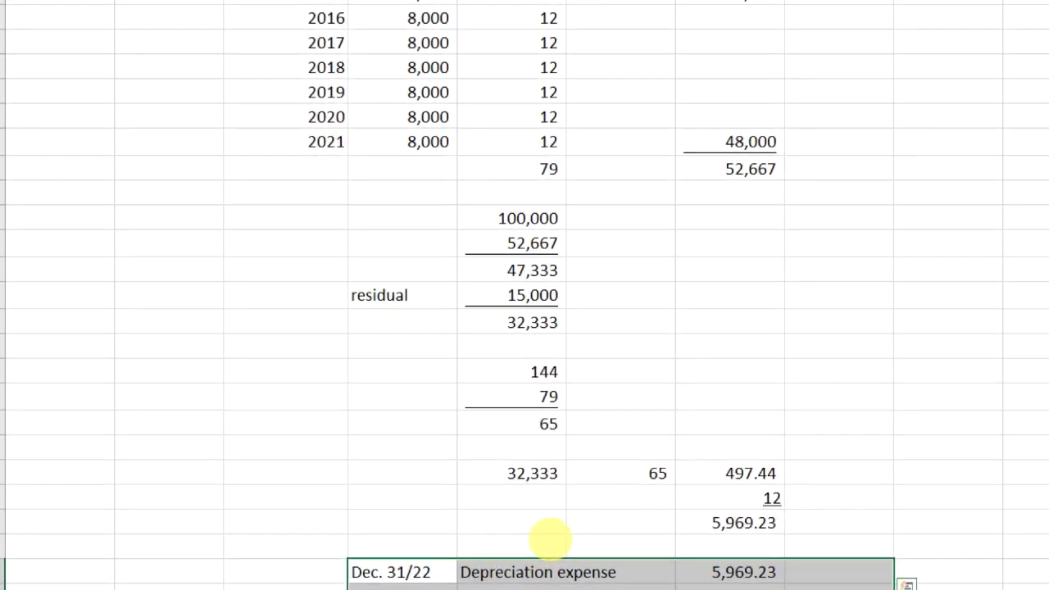
{"action": "key", "text": "Up"}
{"action": "key", "text": "Up"}
{"action": "key", "text": "Up"}
{"action": "key", "text": "Up"}
{"action": "key", "text": "Up"}
{"action": "key", "text": "Up"}
{"action": "key", "text": "Up"}
{"action": "key", "text": "Up"}
{"action": "key", "text": "Up"}
{"action": "key", "text": "Up"}
{"action": "key", "text": "Up"}
{"action": "key", "text": "Up"}
{"action": "key", "text": "Up"}
{"action": "key", "text": "Up"}
{"action": "key", "text": "Up"}
{"action": "key", "text": "Up"}
{"action": "key", "text": "Up"}
{"action": "key", "text": "Up"}
{"action": "key", "text": "Up"}
{"action": "key", "text": "Up"}
{"action": "scroll", "coordinate": [550, 539], "scroll_direction": "down", "scroll_amount": 2}
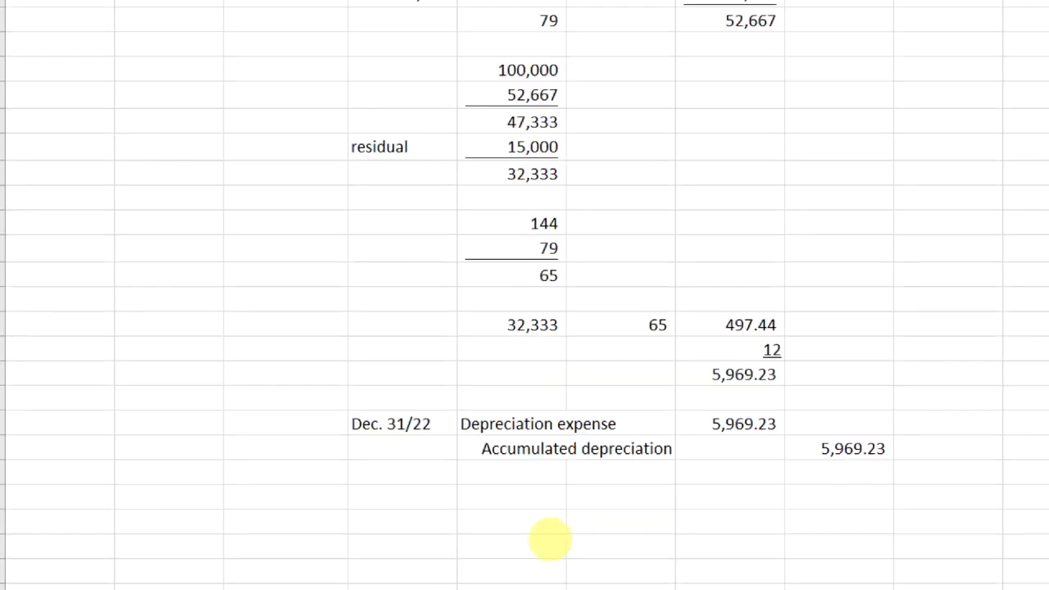
{"action": "key", "text": "Down"}
{"action": "key", "text": "Down"}
{"action": "key", "text": "Down"}
{"action": "key", "text": "Down"}
{"action": "key", "text": "Down"}
{"action": "key", "text": "Down"}
{"action": "key", "text": "Down"}
{"action": "key", "text": "Down"}
{"action": "key", "text": "Down"}
{"action": "key", "text": "Down"}
{"action": "key", "text": "Down"}
{"action": "key", "text": "Down"}
{"action": "key", "text": "Down"}
{"action": "key", "text": "Down"}
{"action": "key", "text": "Down"}
{"action": "key", "text": "Down"}
{"action": "key", "text": "Down"}
{"action": "key", "text": "Down"}
{"action": "key", "text": "Down"}
{"action": "key", "text": "Down"}
{"action": "key", "text": "Right"}
{"action": "key", "text": "Right"}
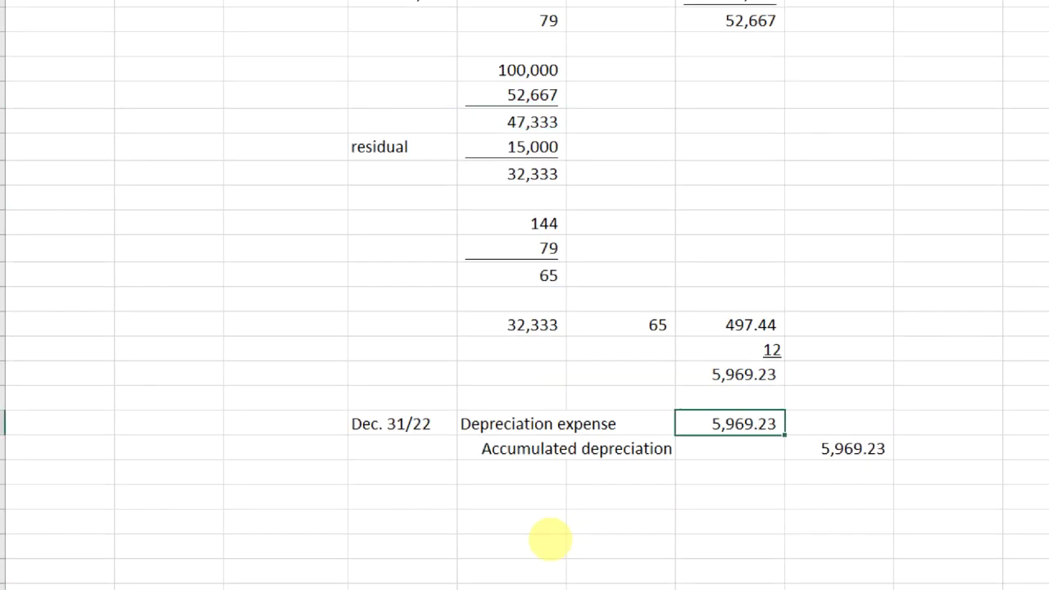